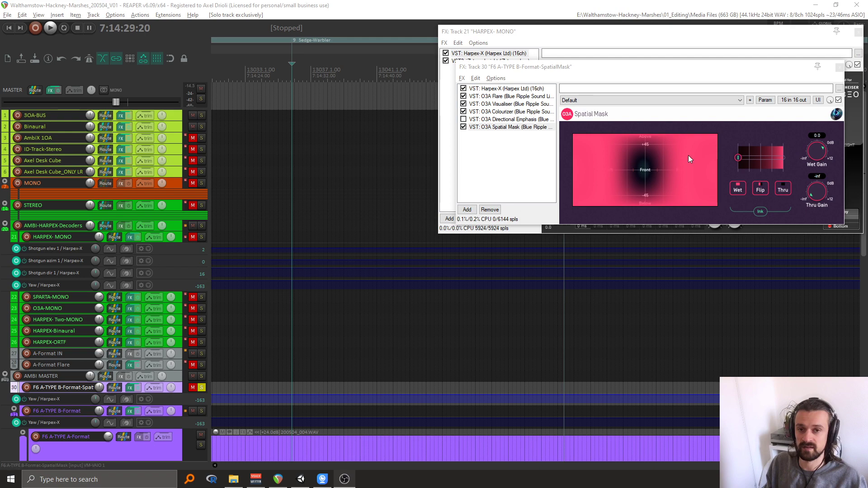
Step: Close both open effects windows and play the Binaural track from the edit cursor in exclusive solo
left_click(840, 66)
left_click(855, 30)
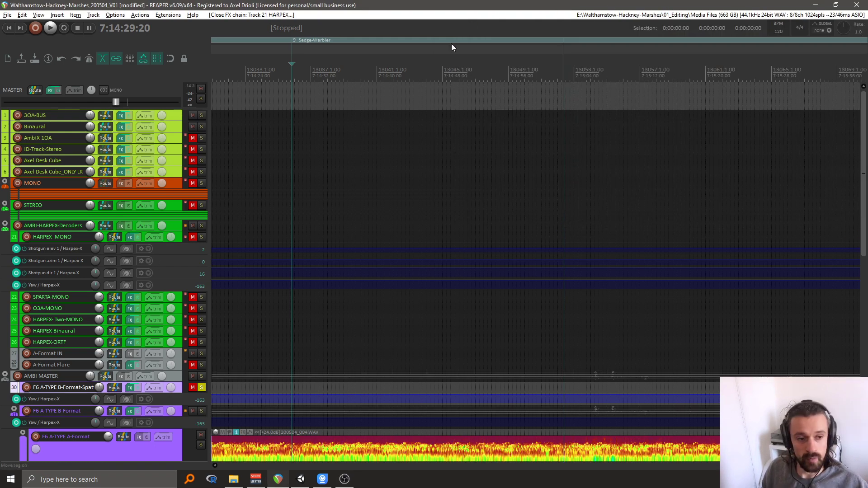
left_click(201, 126, "ctrl+alt")
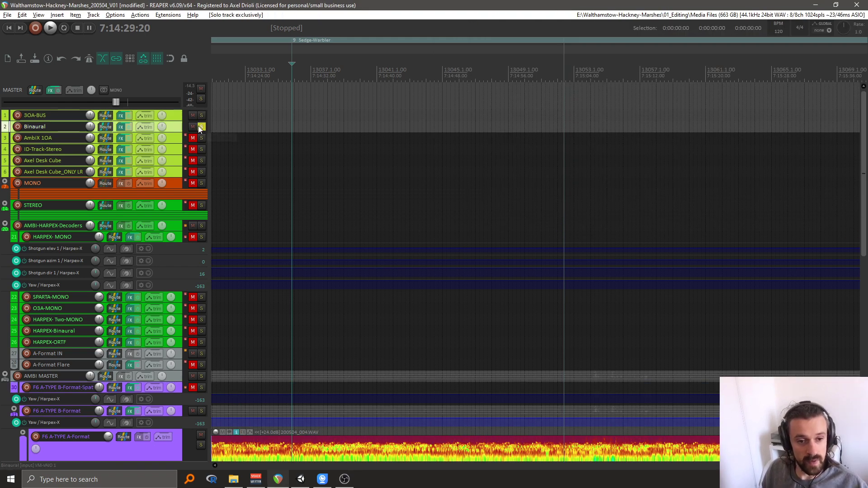
scroll(303, 69, "down", 1)
scroll(304, 69, "down", 3)
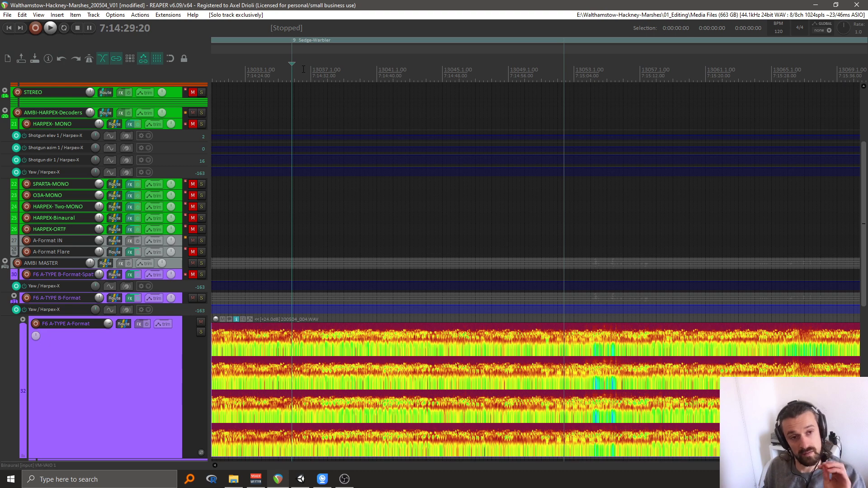
key("space")
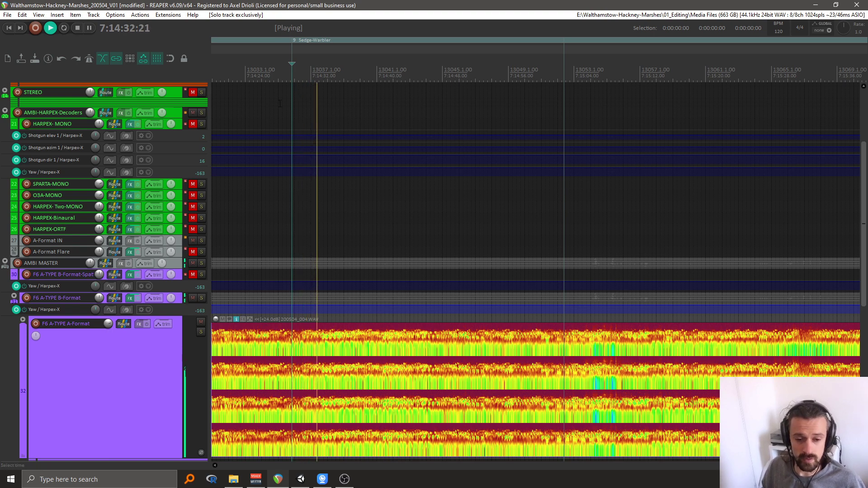
Step: Bypass the Yaw / Harpex-X envelope on the F6 A-TYPE B-Format track and watch its Harpex-X display during playback
left_click(23, 310)
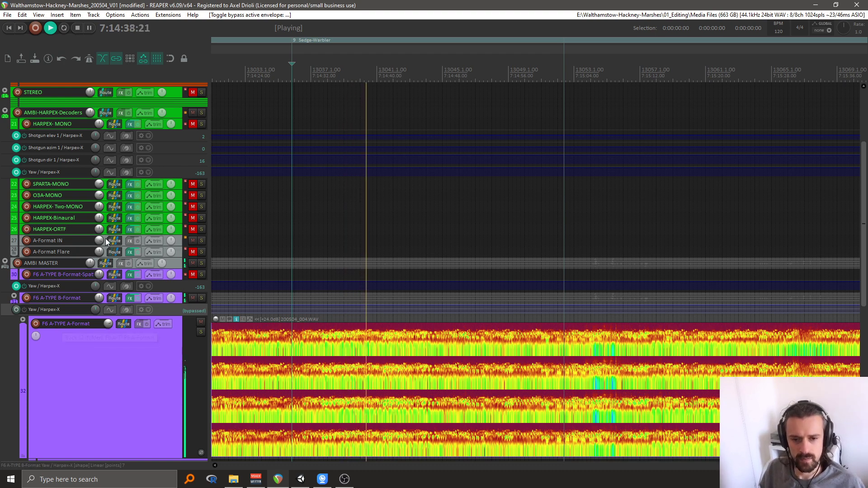
scroll(105, 237, "up", 5)
scroll(105, 238, "down", 3)
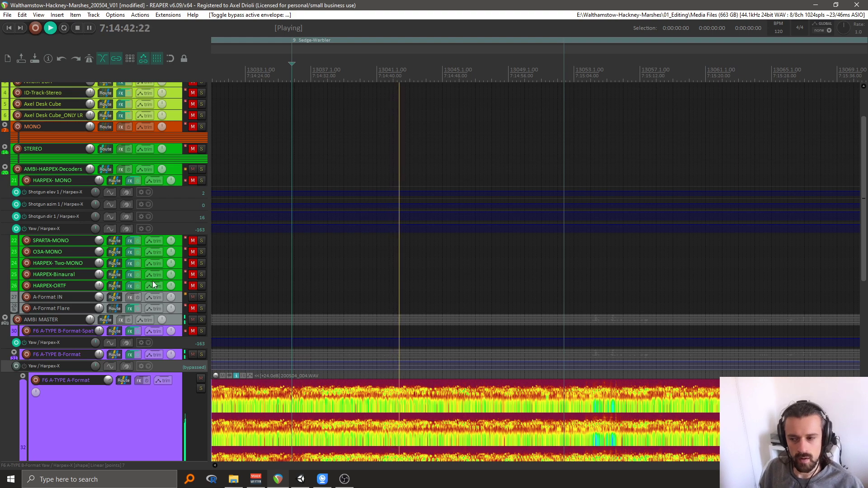
left_click(130, 354)
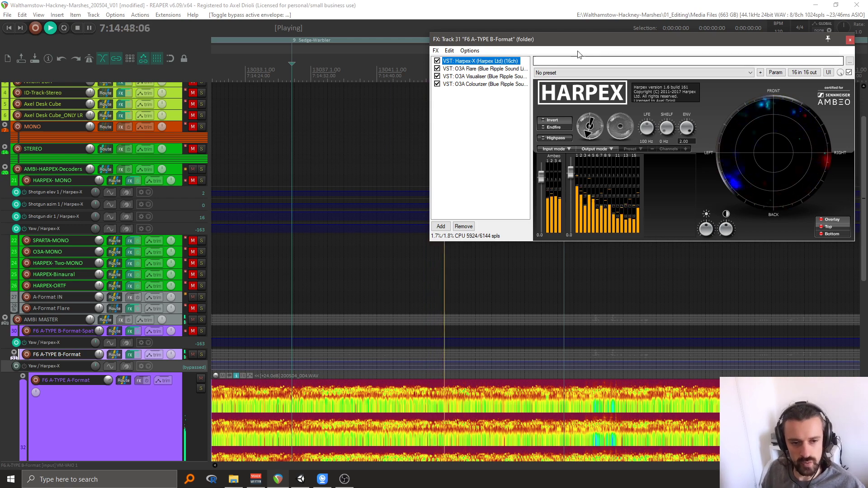
key("space")
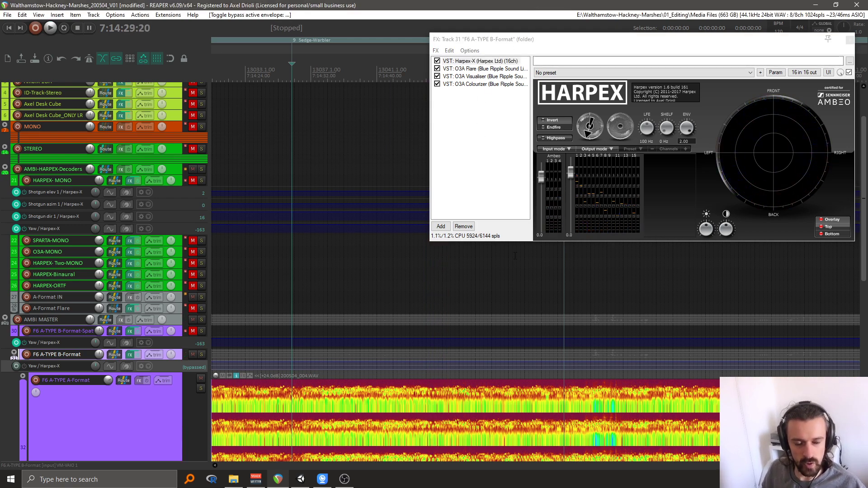
Step: Reset the Harpex-X yaw rotation on the F6 A-TYPE B-Format track to straight ahead and audition the unrotated sound field
left_click(130, 355)
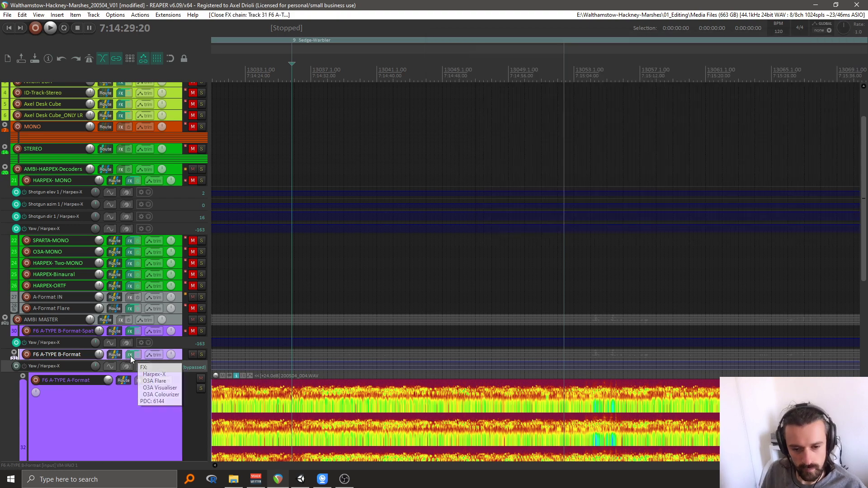
left_click(131, 355)
left_click(590, 118)
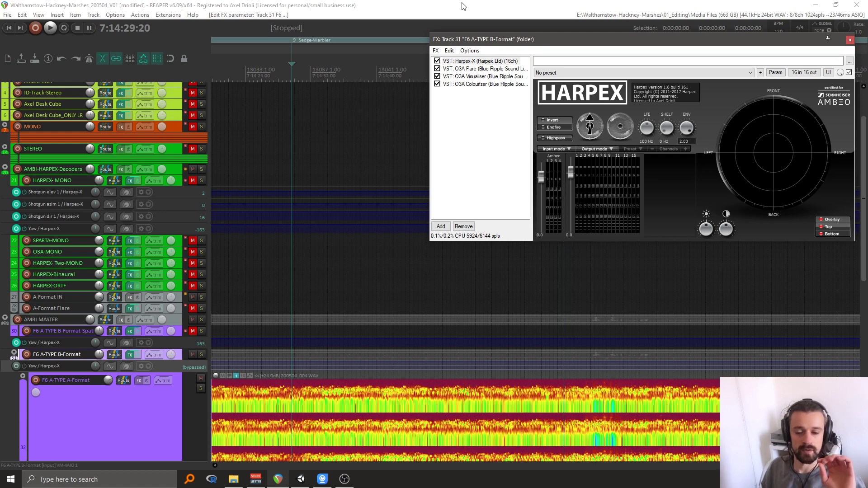
left_click(439, 4)
key("space")
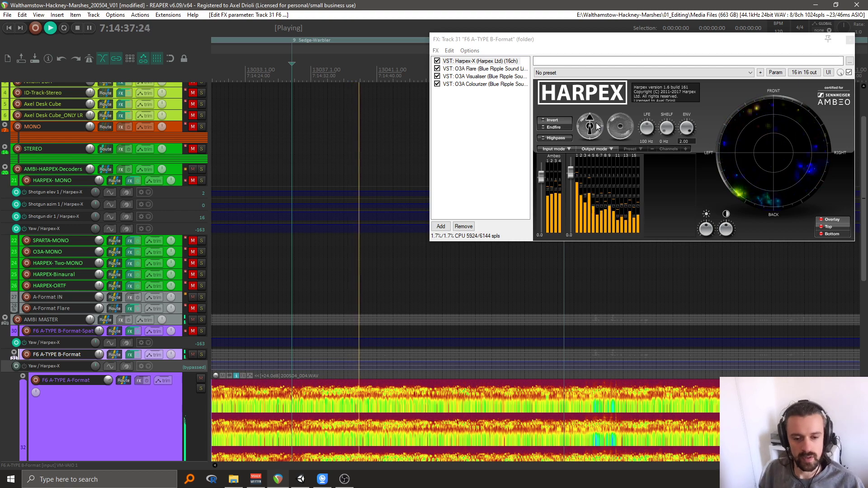
key("space")
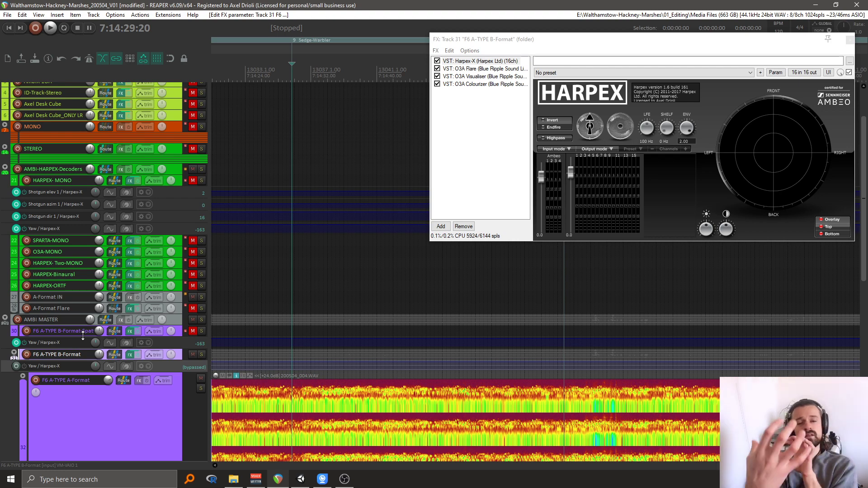
Step: Re-enable the F6 A-TYPE B-Format track's Yaw / Harpex-X envelope and play the rotated sound field
left_click(23, 367)
key("space")
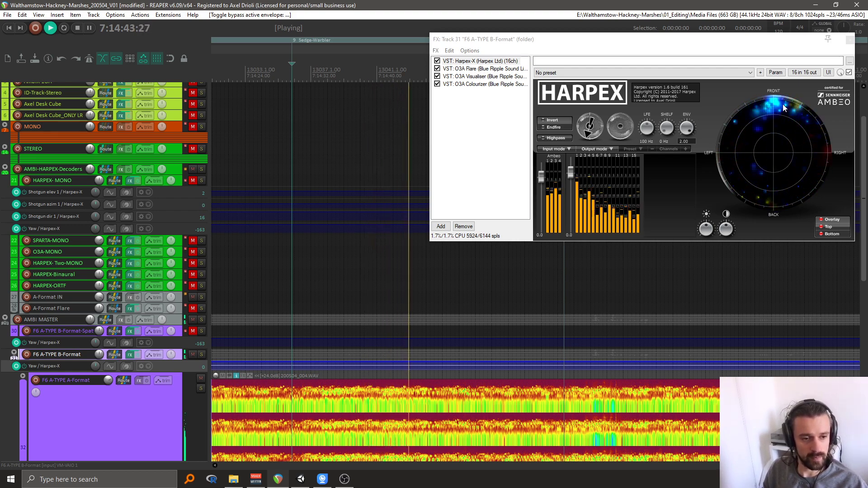
key("space")
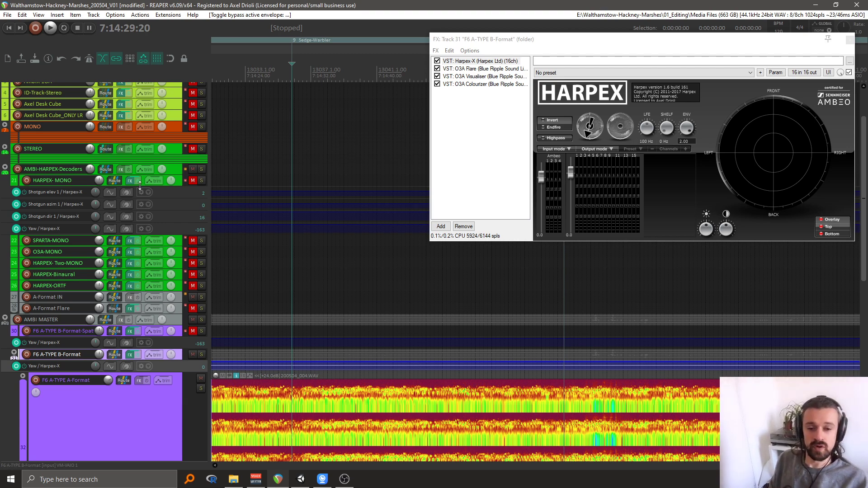
Step: Close the F6 A-TYPE B-Format effects and open the HARPEX- MONO track's Harpex-X to inspect its front-facing shotgun beam
left_click(850, 39)
left_click(129, 181)
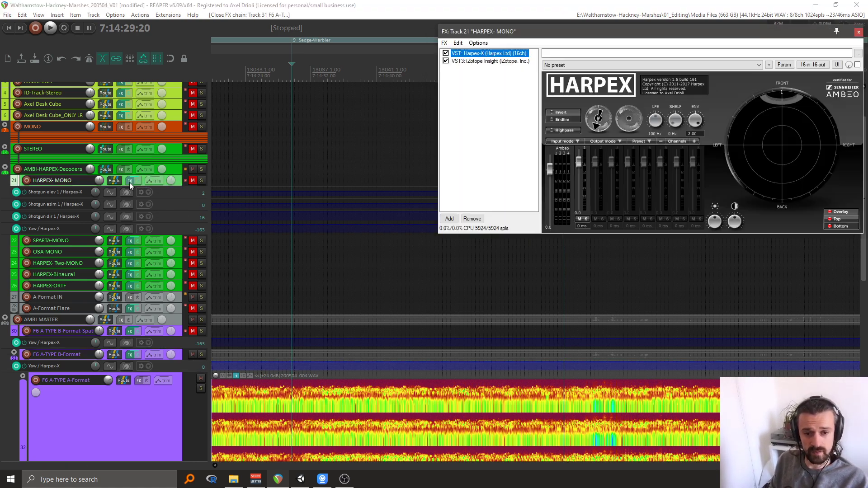
mouse_move(771, 96)
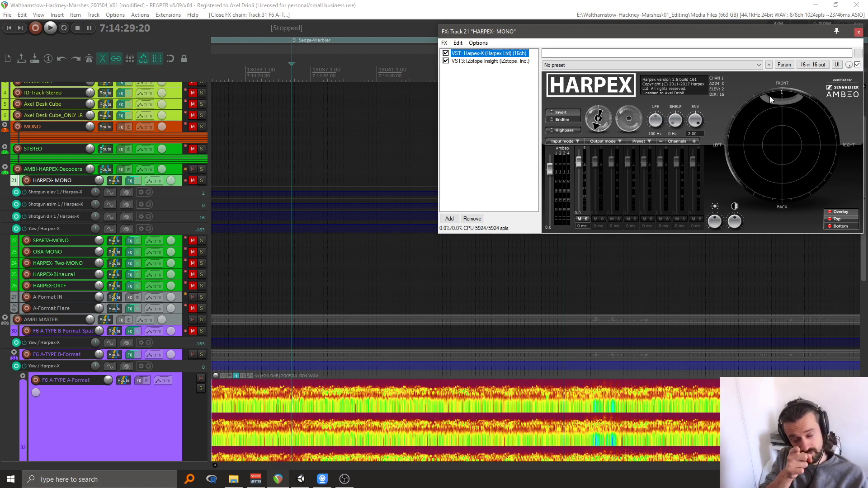
left_click(778, 102)
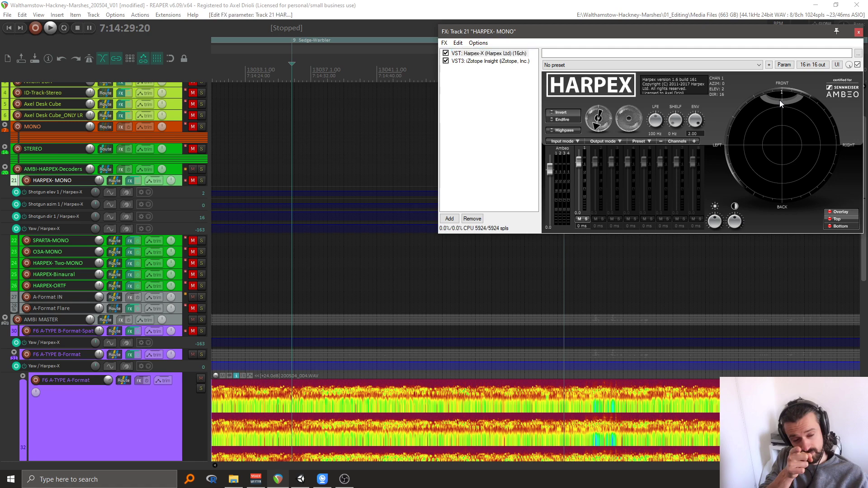
left_click(226, 262)
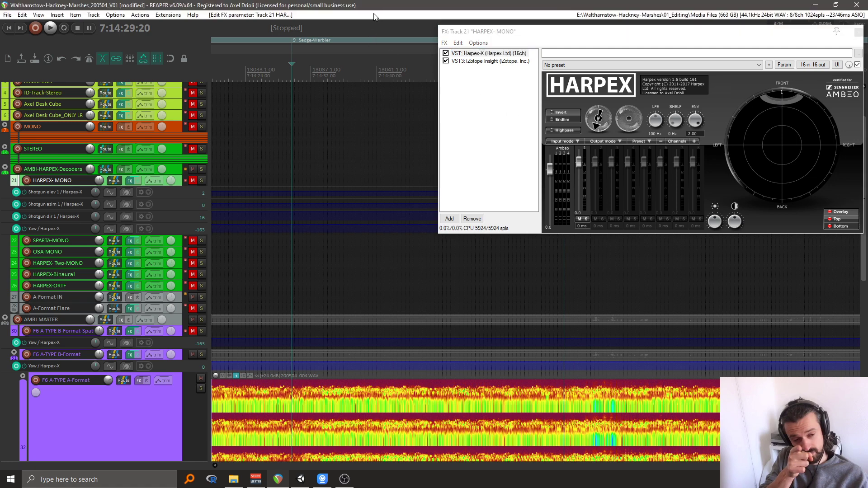
Step: Solo the HARPEX- MONO track exclusively and listen to its shotgun output
left_click(200, 181, "ctrl")
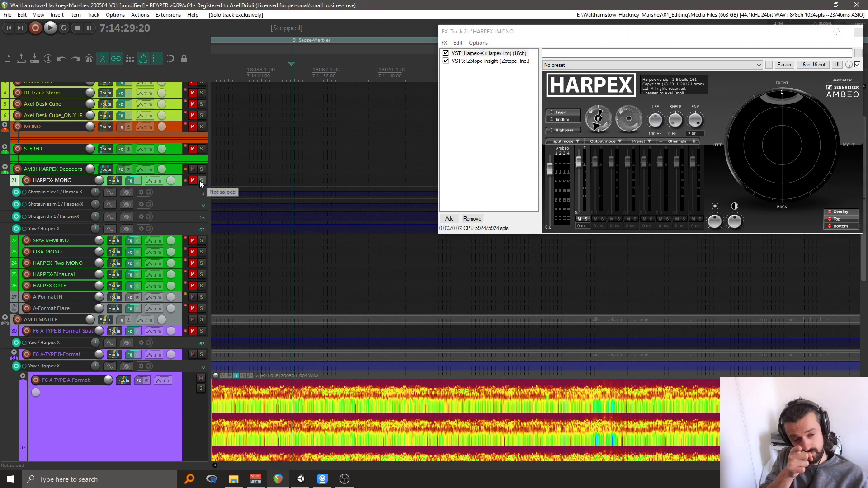
key("space")
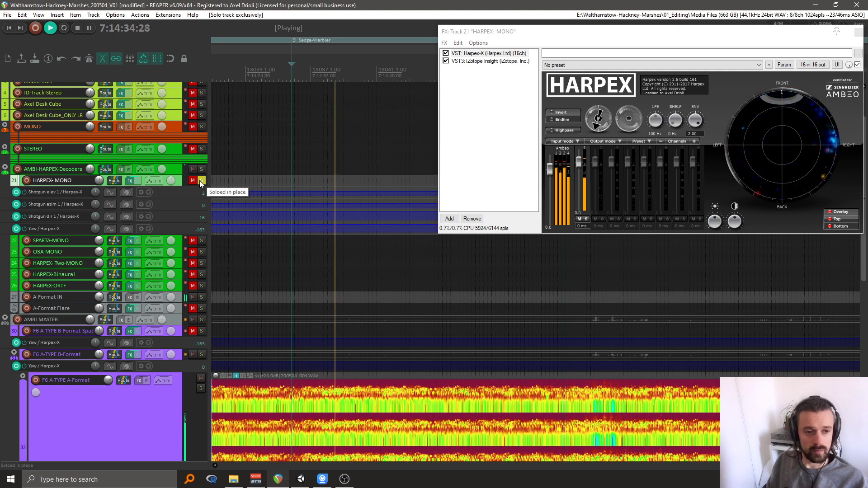
scroll(66, 259, "up", 3)
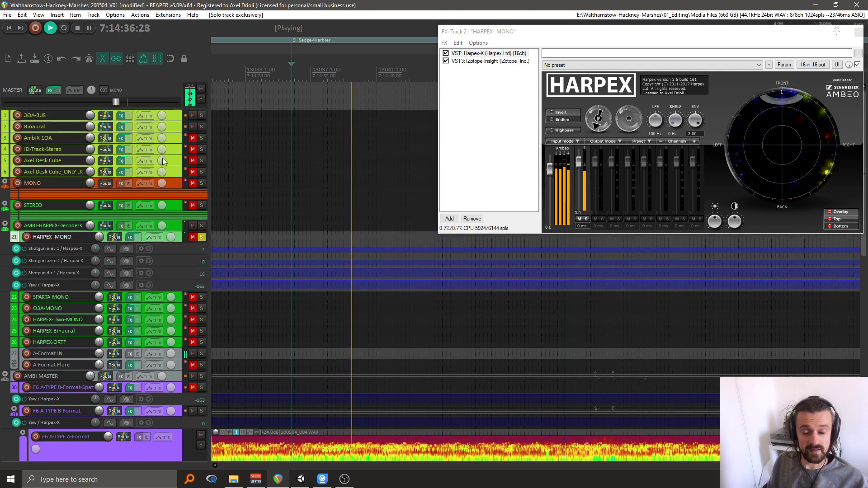
key("space")
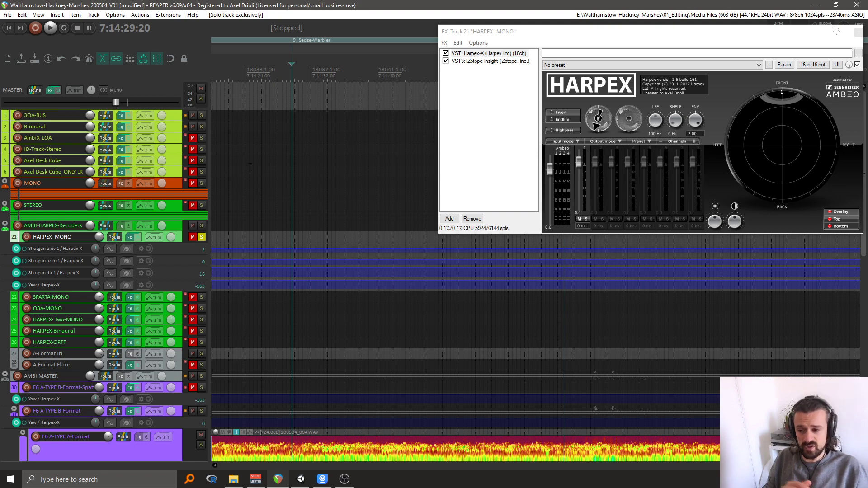
Step: Compare the Binaural and HARPEX- MONO tracks by alternating exclusive solo between them during playback, finishing on HARPEX- MONO
key("space")
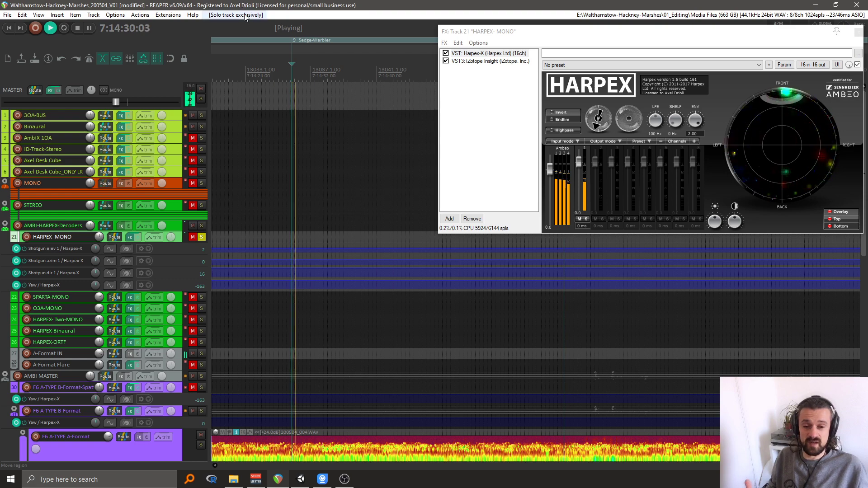
left_click(202, 126)
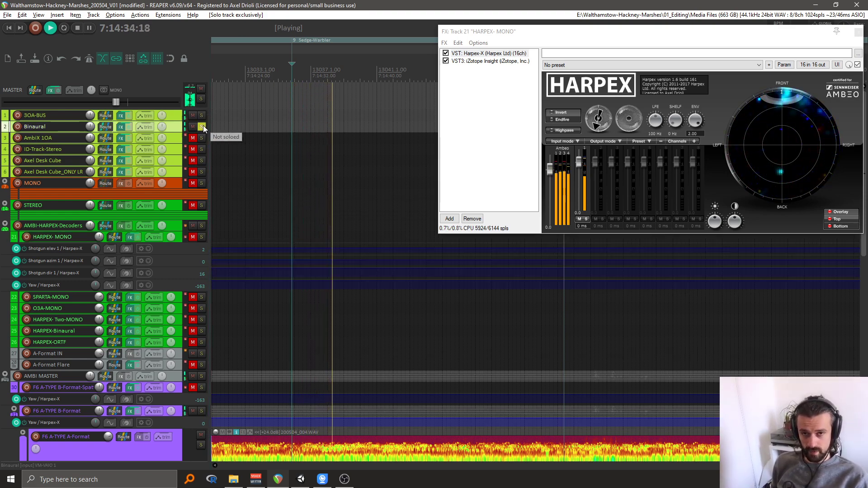
left_click(202, 239)
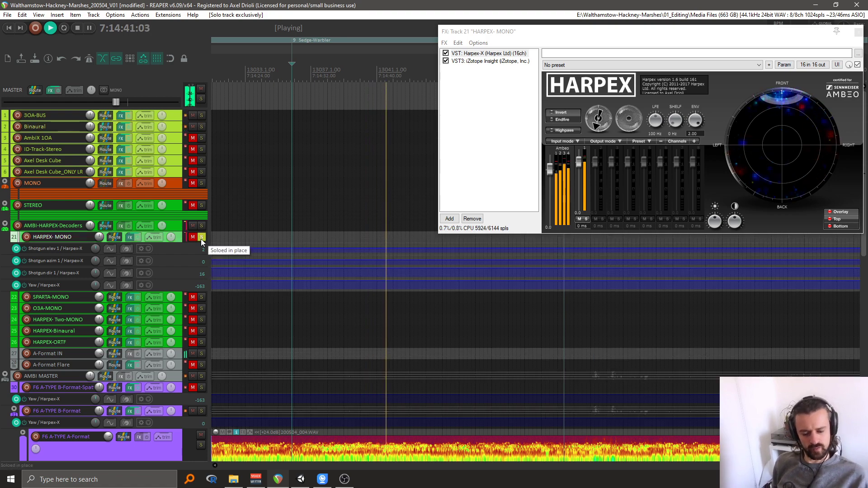
left_click(205, 129)
key("space")
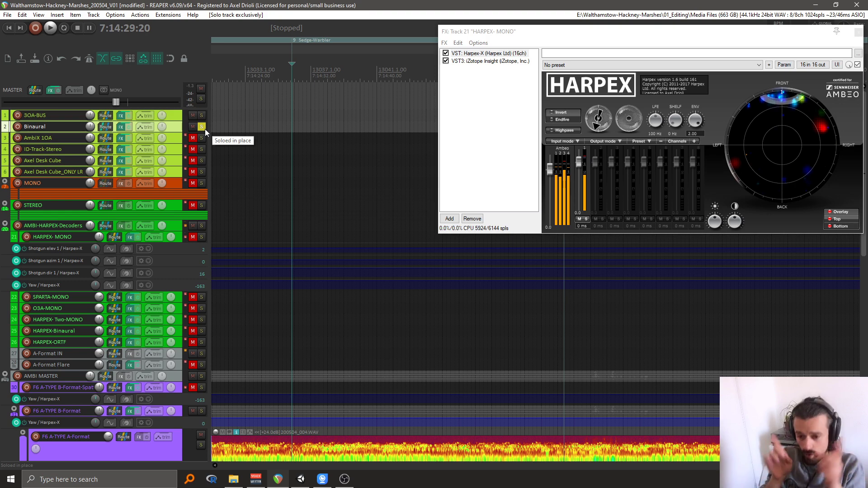
key("space")
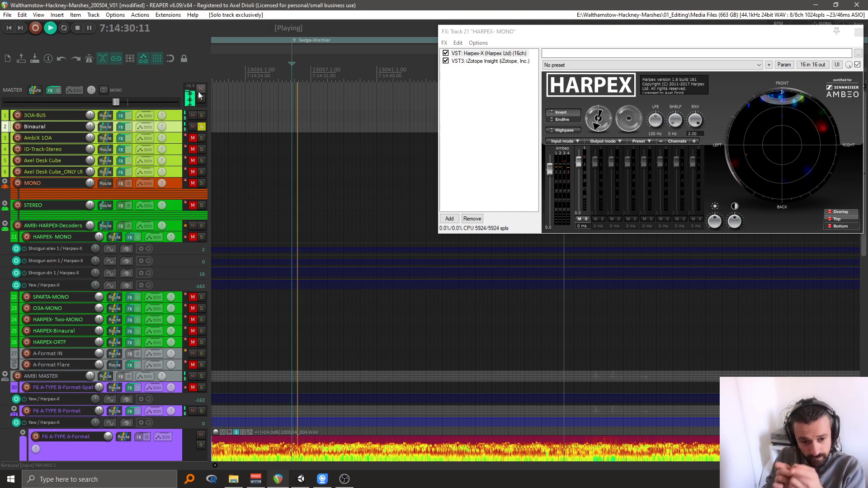
left_click(202, 237)
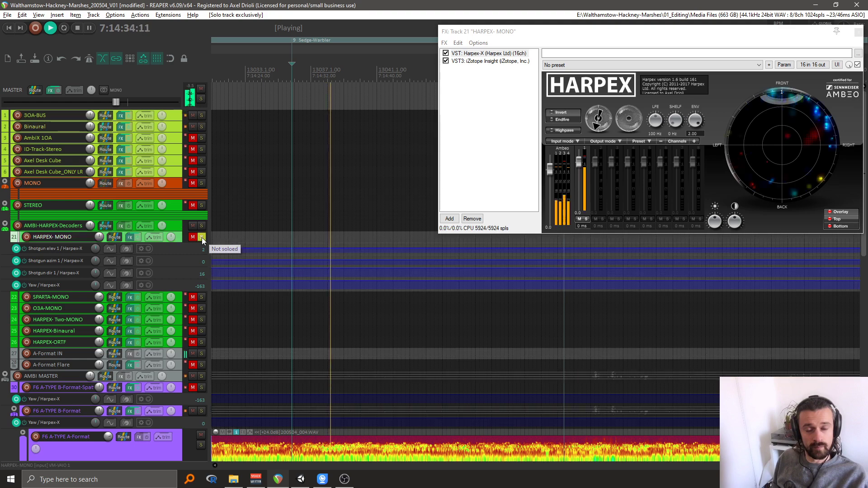
left_click(200, 129)
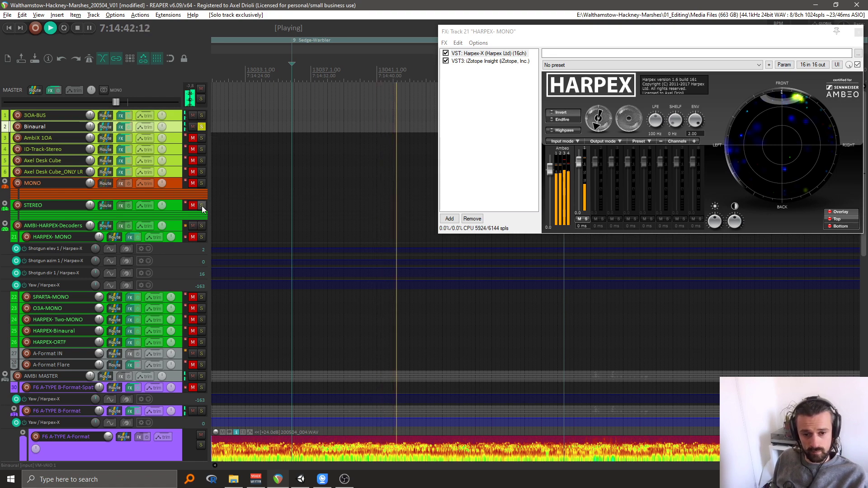
left_click(202, 237)
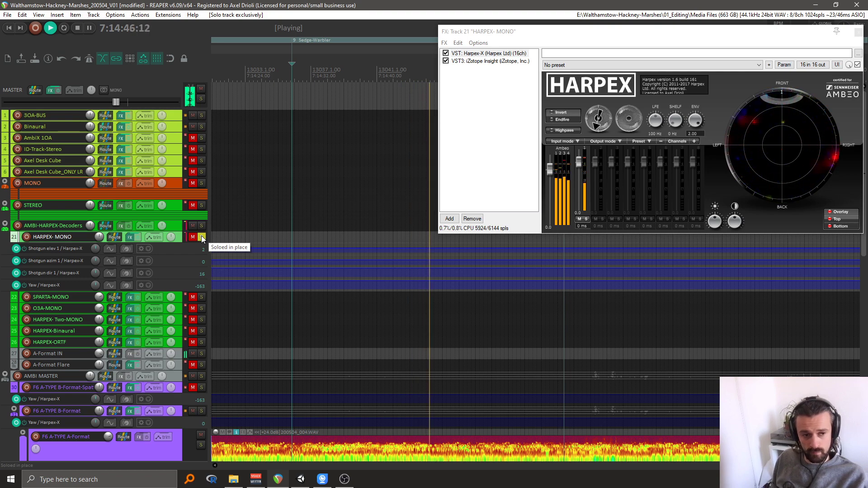
key("space")
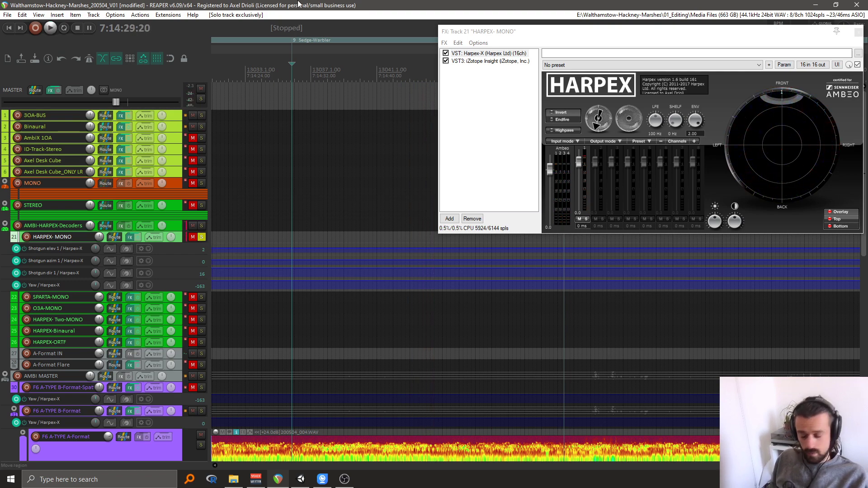
Step: Save the project and audition the F6 A-TYPE B-Format-SpatialMask track in exclusive solo with its O3A Spatial Mask open
key("ctrl+s")
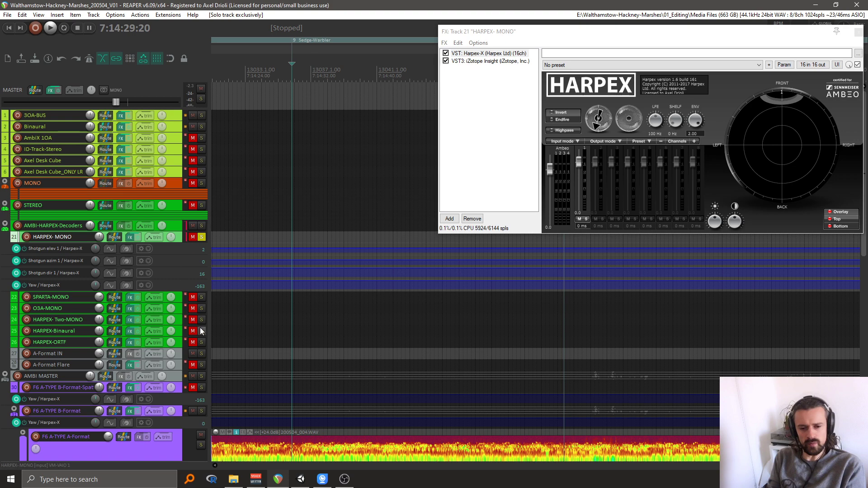
left_click(129, 388)
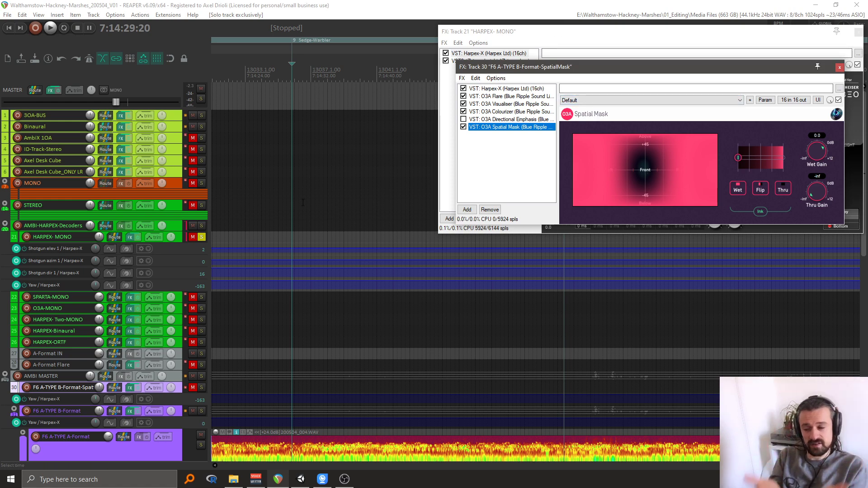
left_click(204, 389)
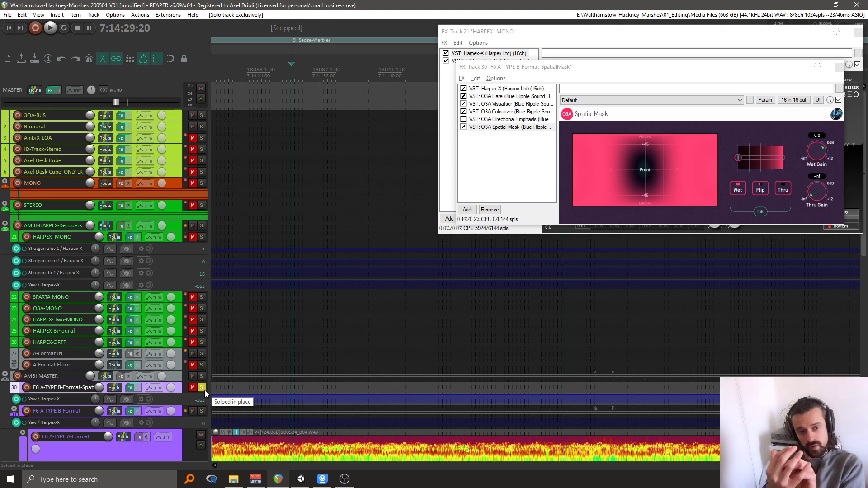
key("space")
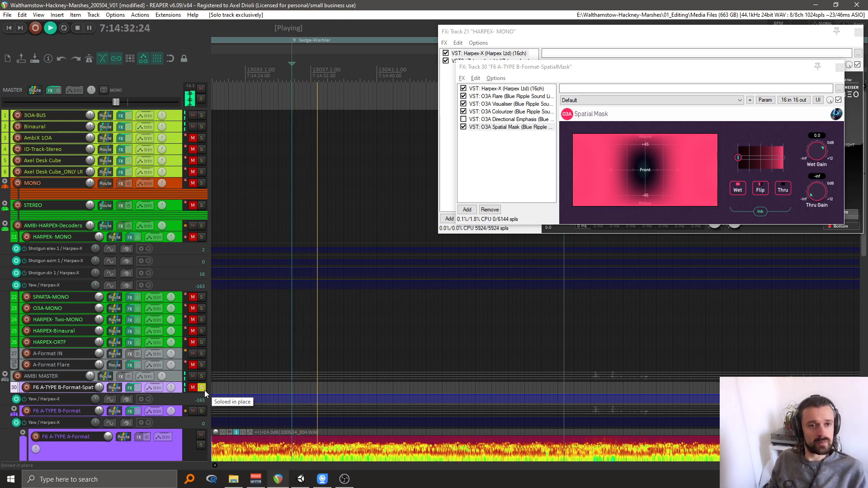
Step: Compare the F6 A-TYPE B-Format-SpatialMask and Binaural tracks by alternating exclusive solo during playback, finishing stopped on the SpatialMask track
key("space")
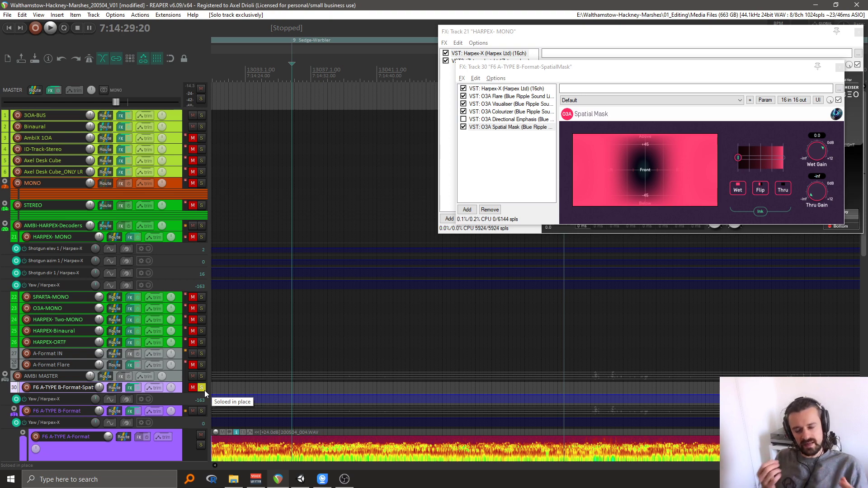
key("space")
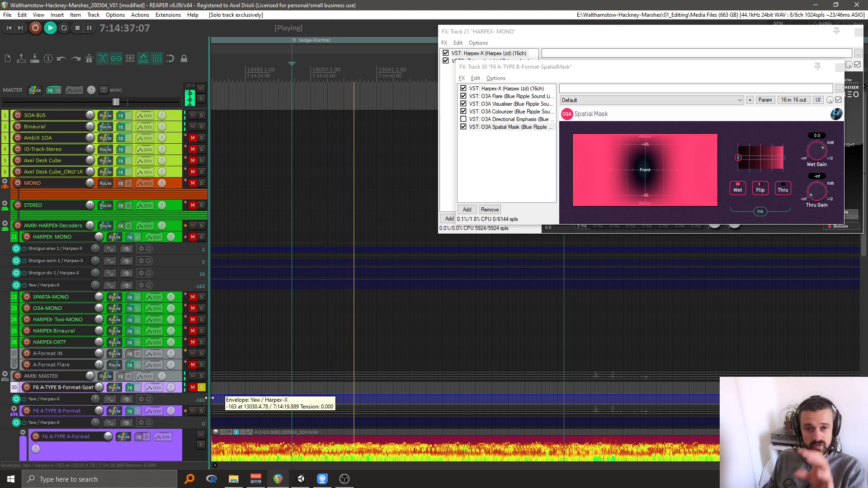
left_click(202, 126)
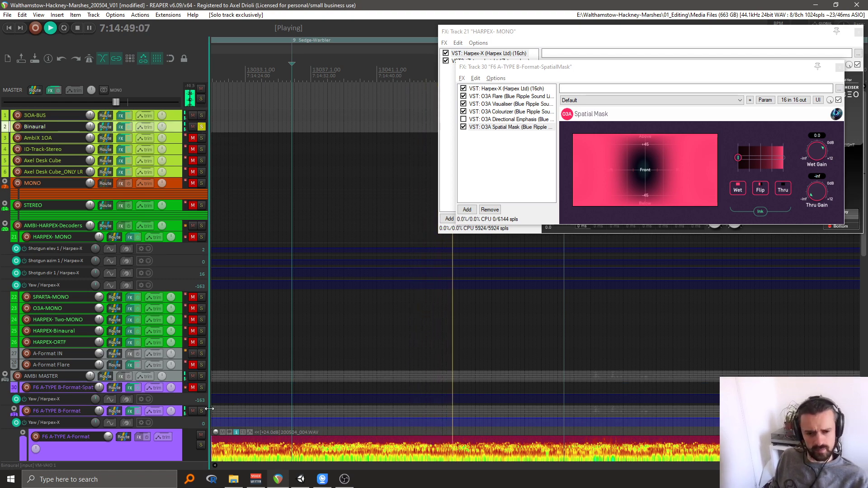
left_click(344, 286)
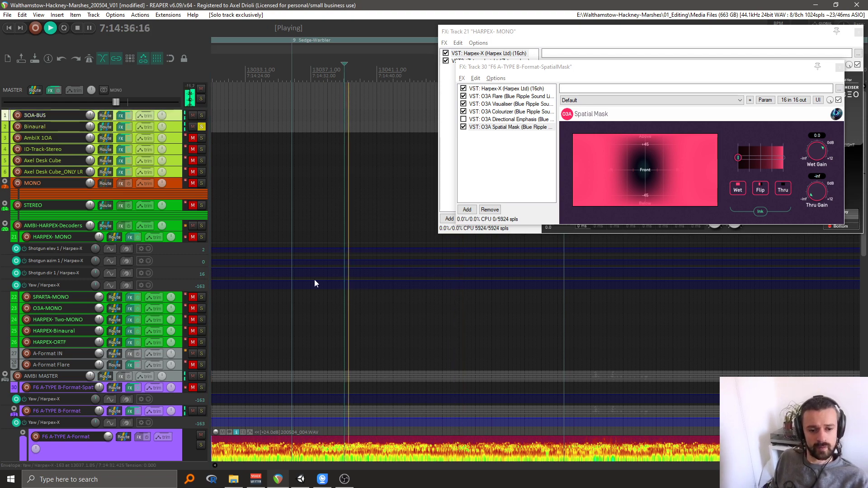
left_click(201, 387)
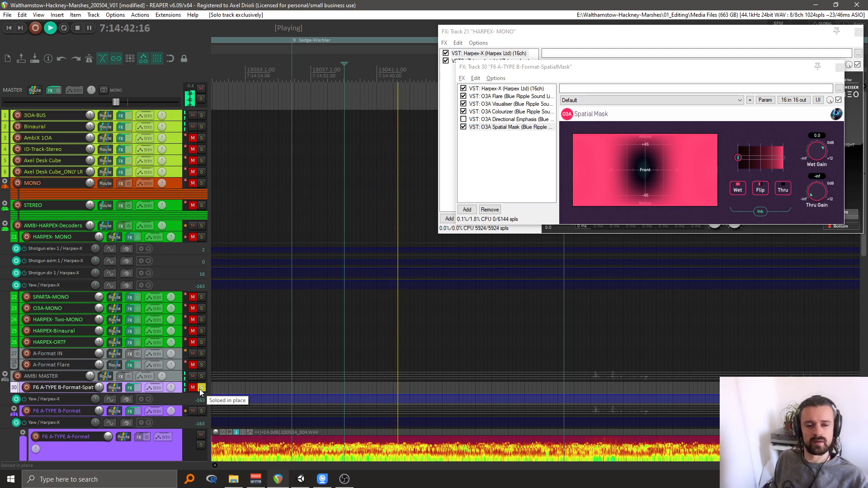
key("space")
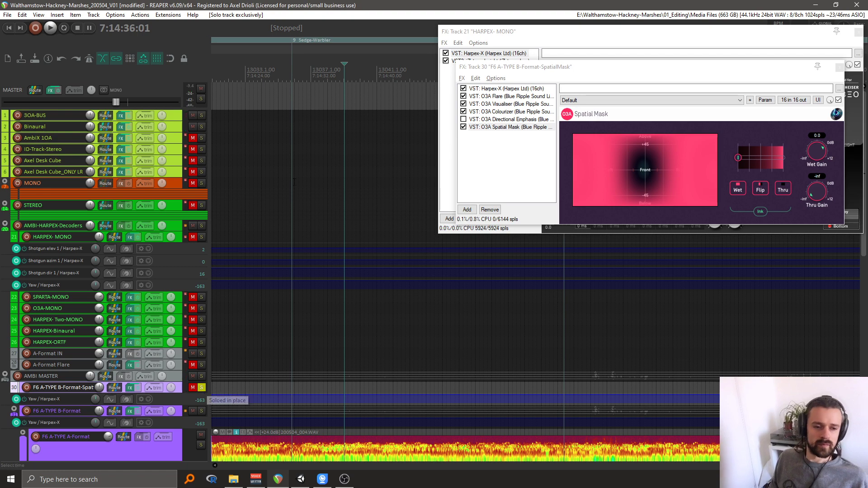
Step: Switch to the Unity testing6DOF_V01 scene and inspect the Sphere, Sedge Warbler, 3OA-sedge-warbler_masked and 3OA-full objects in turn
mouse_move(303, 484)
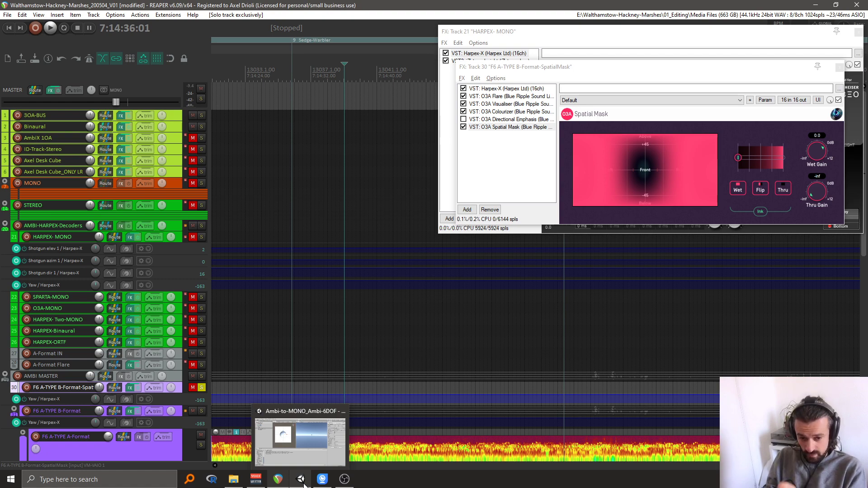
left_click(302, 482)
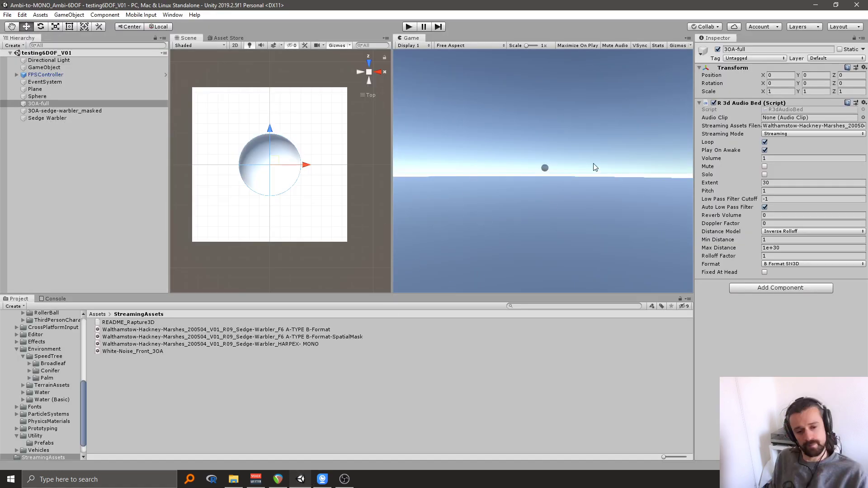
left_click(284, 176)
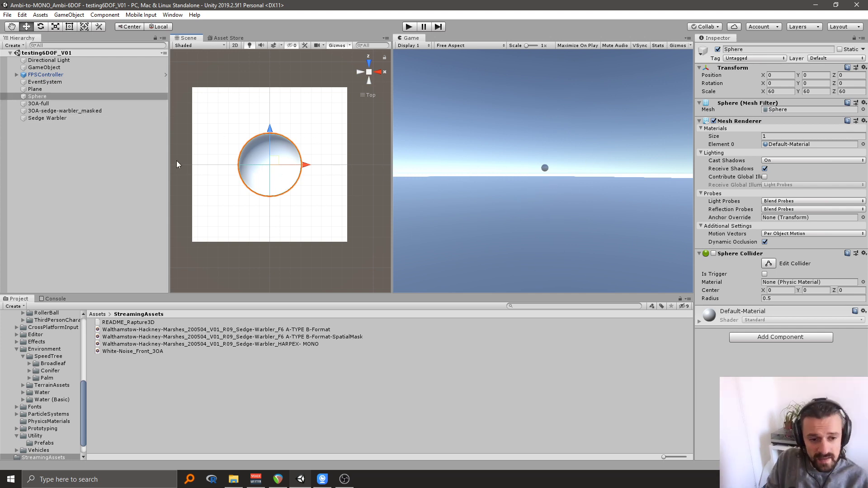
left_click(105, 118)
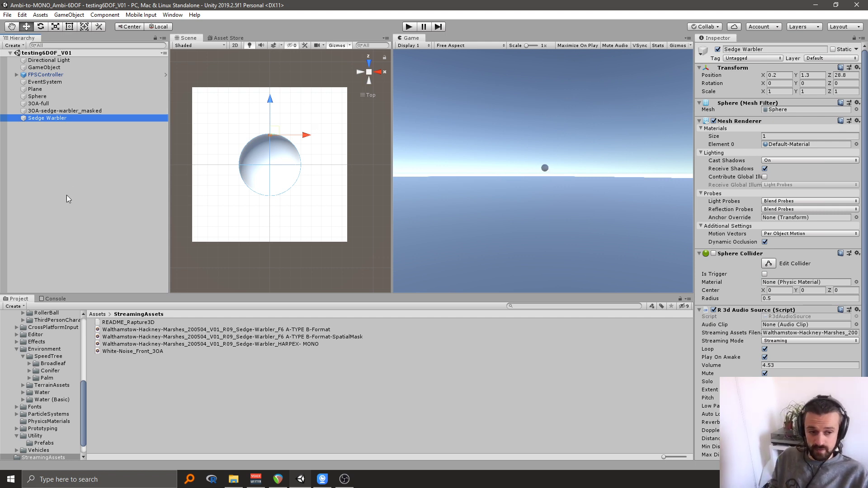
left_click(99, 111)
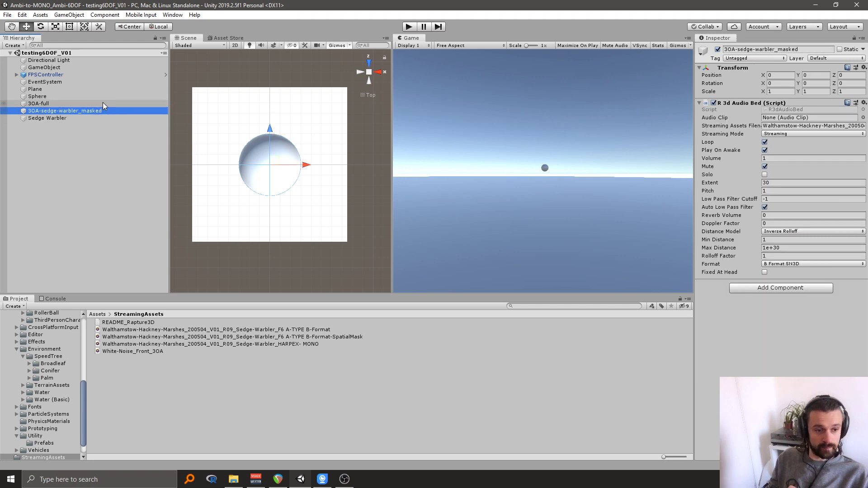
left_click(102, 103)
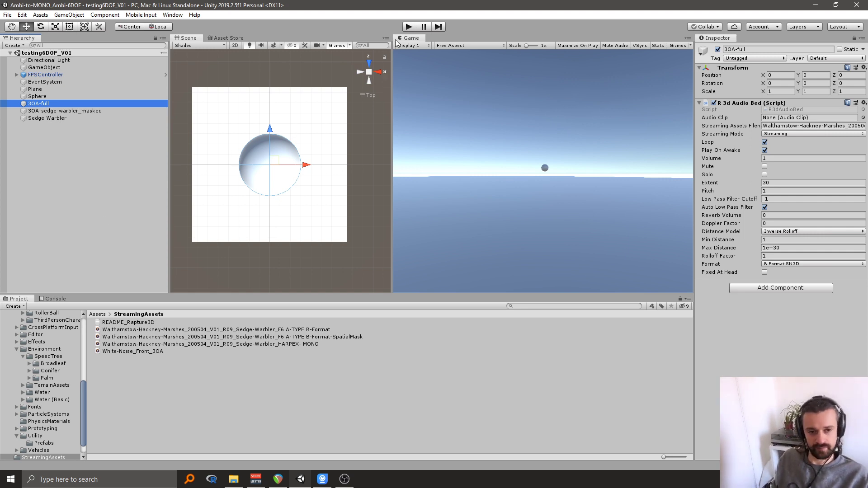
Step: Run the scene and walk around the Sedge Warbler sphere while listening to the 3OA-full audio bed
left_click(409, 27)
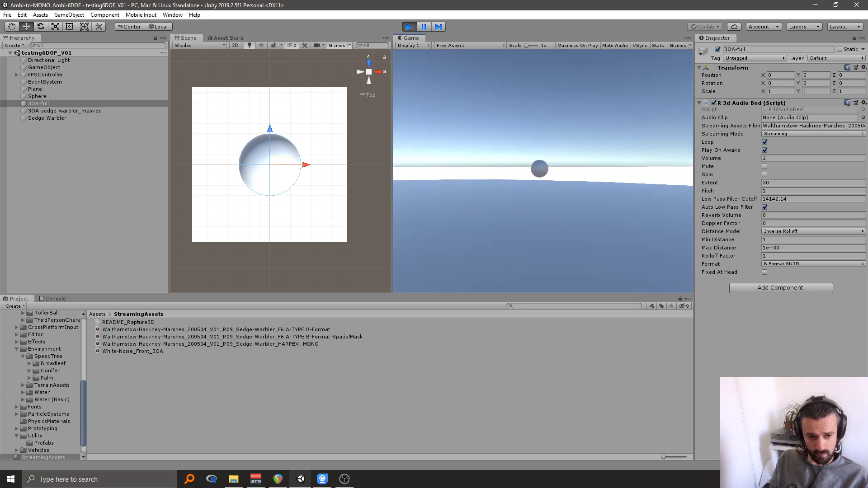
key("w")
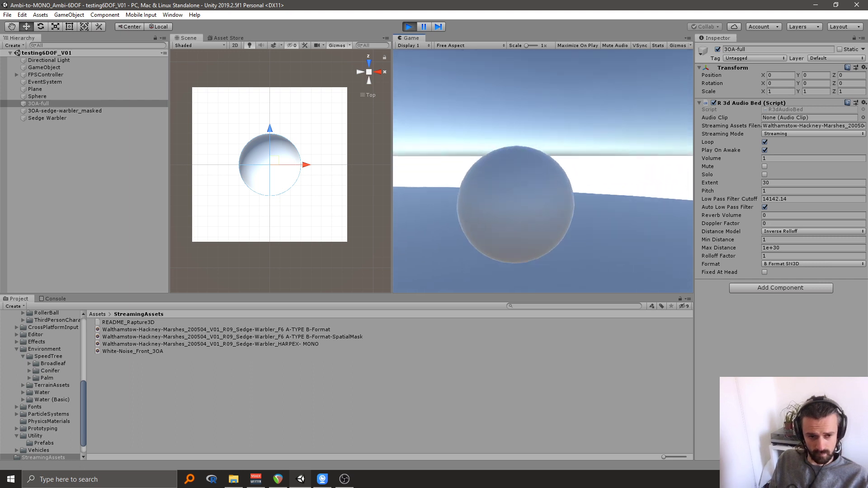
key("w")
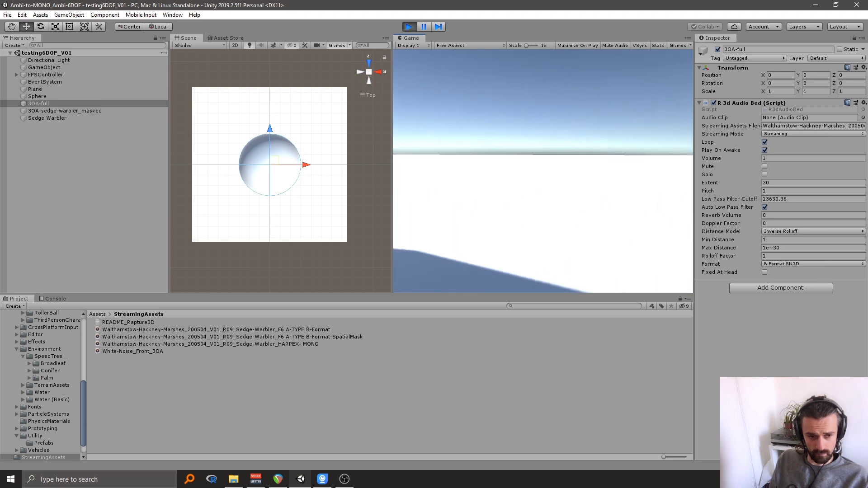
key("w")
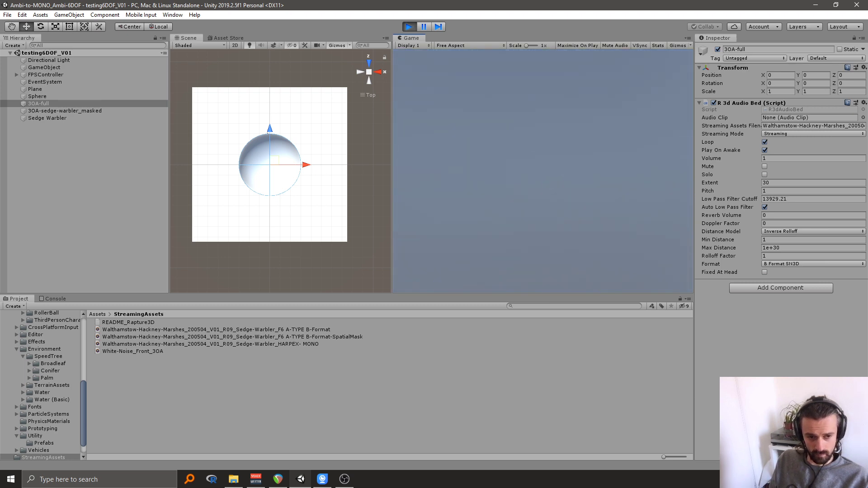
key("w")
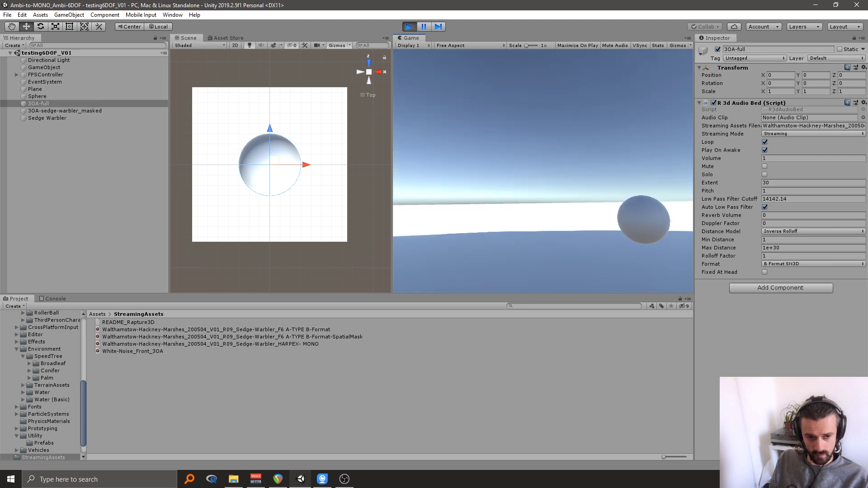
key("w")
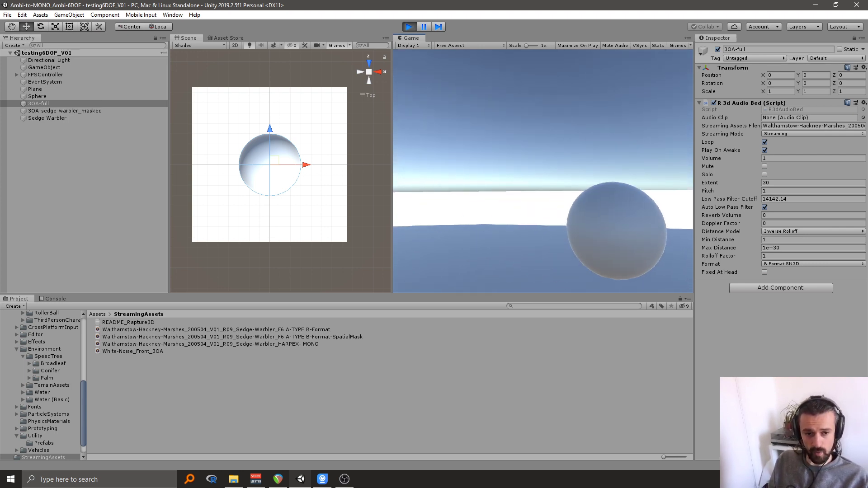
key("w")
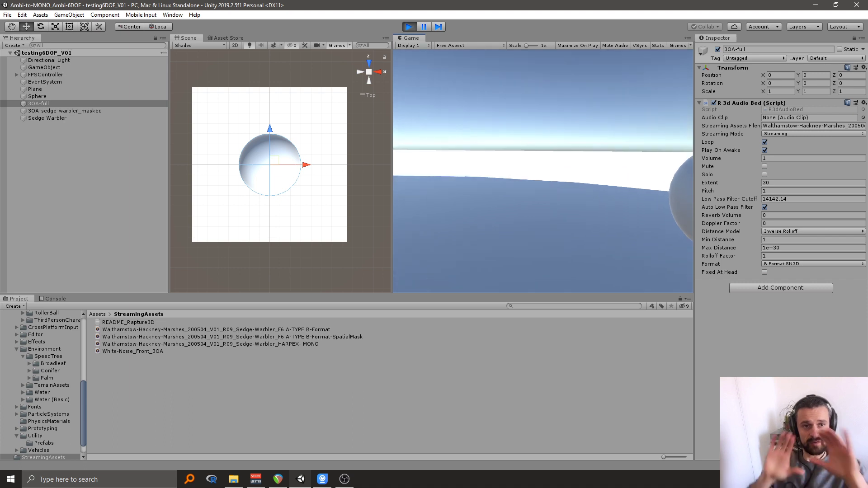
key("w")
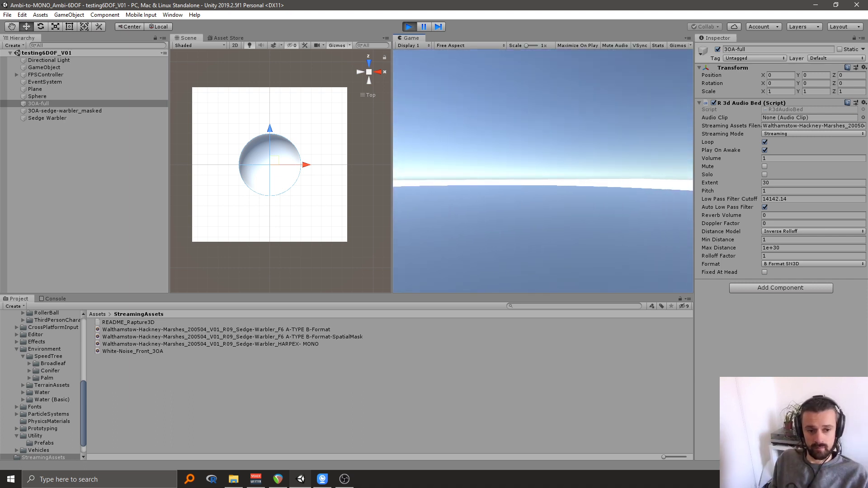
key("w")
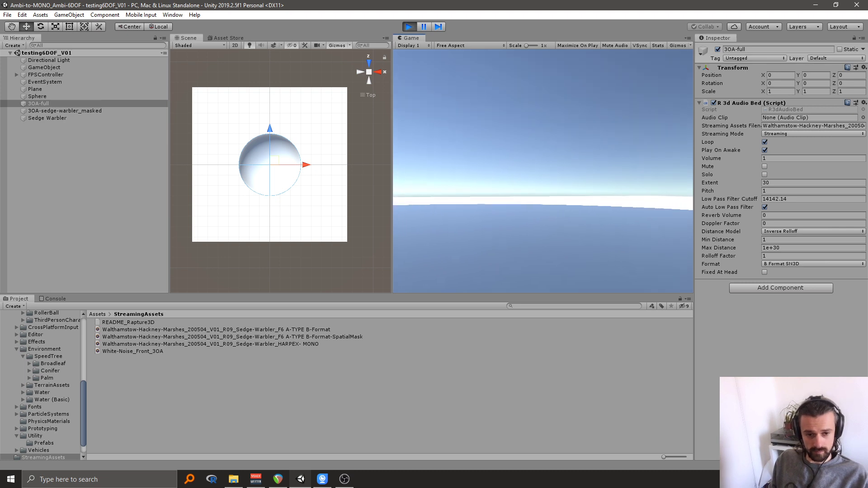
Step: Select FPSController to track its position in the scene, and keep walking in all directions within the large sphere while listening
key("Escape")
left_click(82, 75)
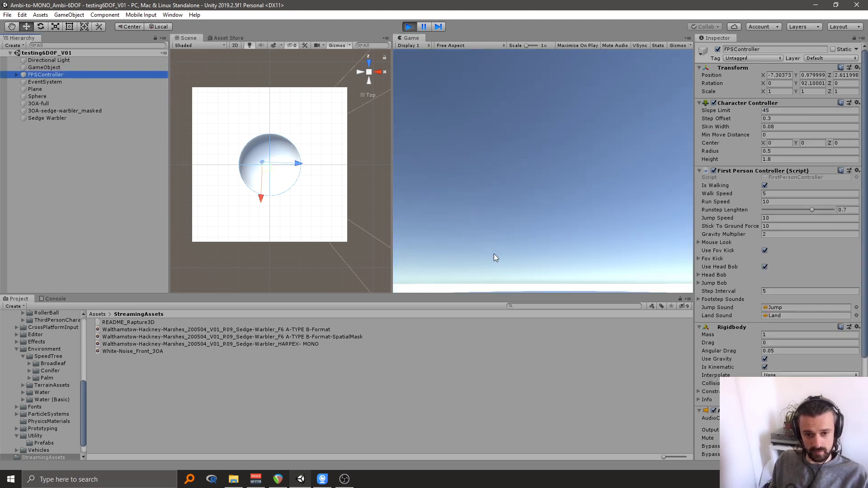
left_click(526, 197)
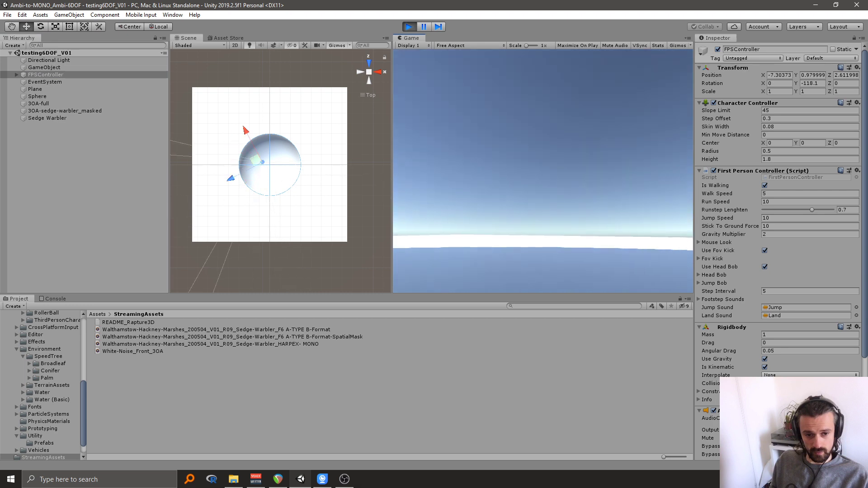
key("w")
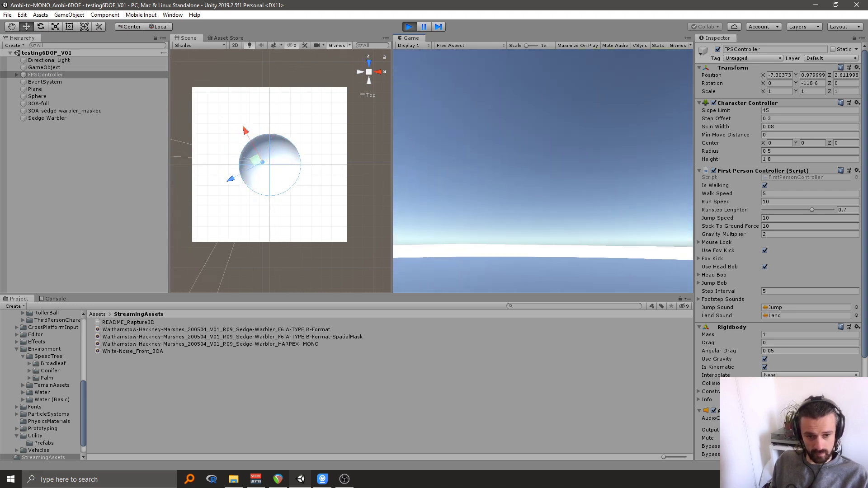
key("w")
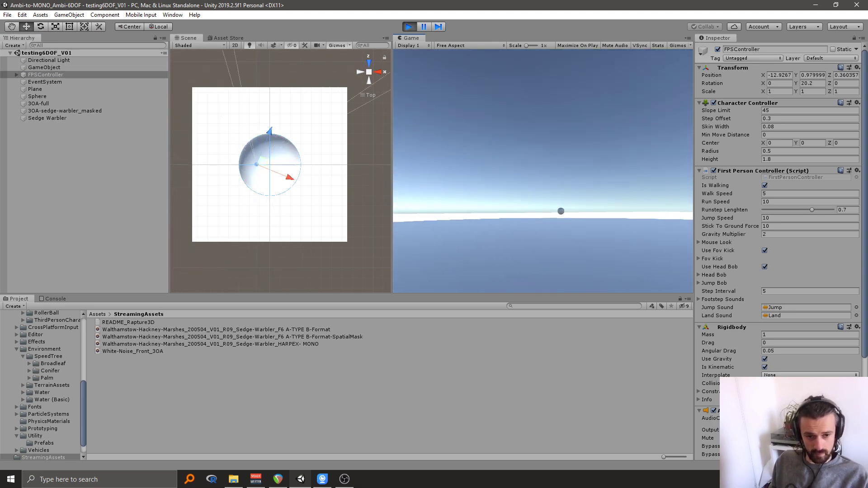
key("w")
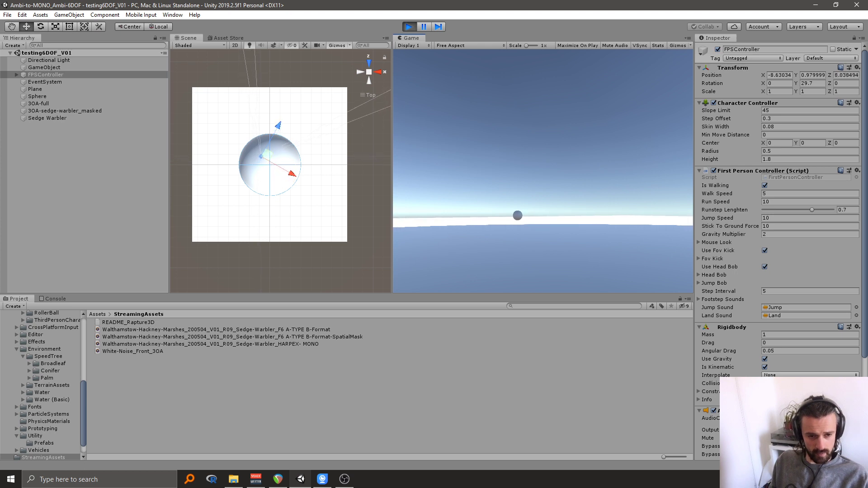
key("w")
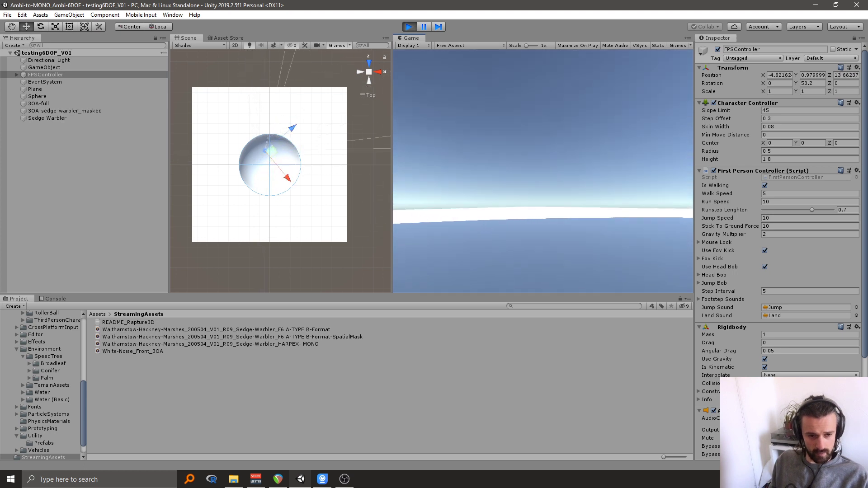
key("d")
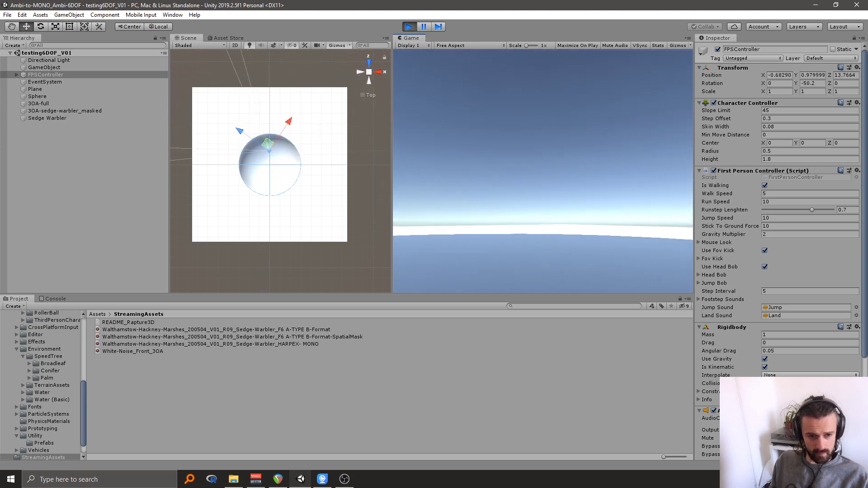
key("a")
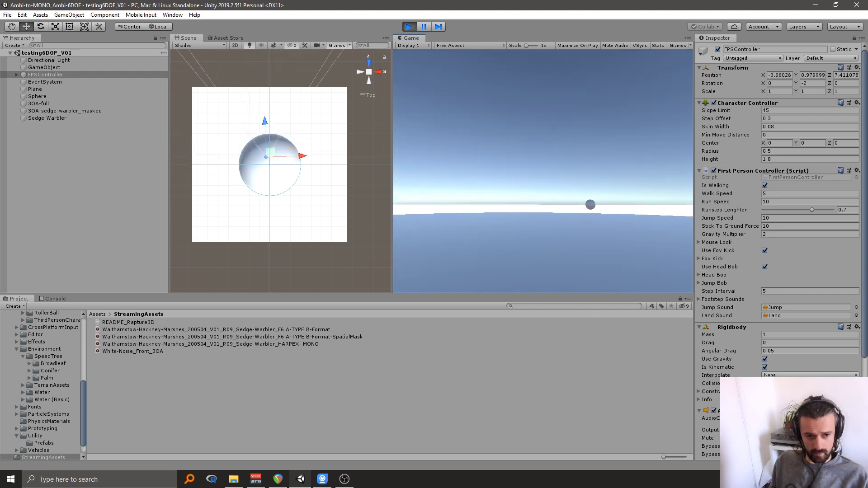
key("s")
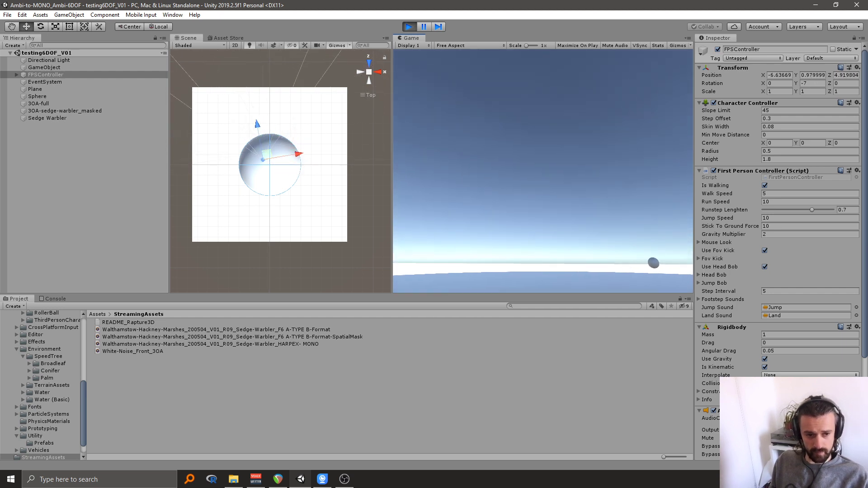
Step: Mute the 3OA-full audio bed and unmute the Sedge Warbler audio source in the running scene
left_click(62, 104)
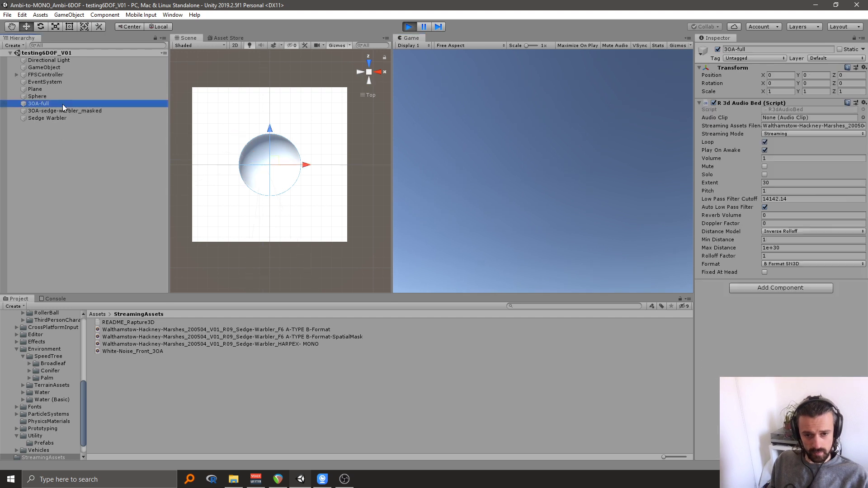
left_click(764, 170)
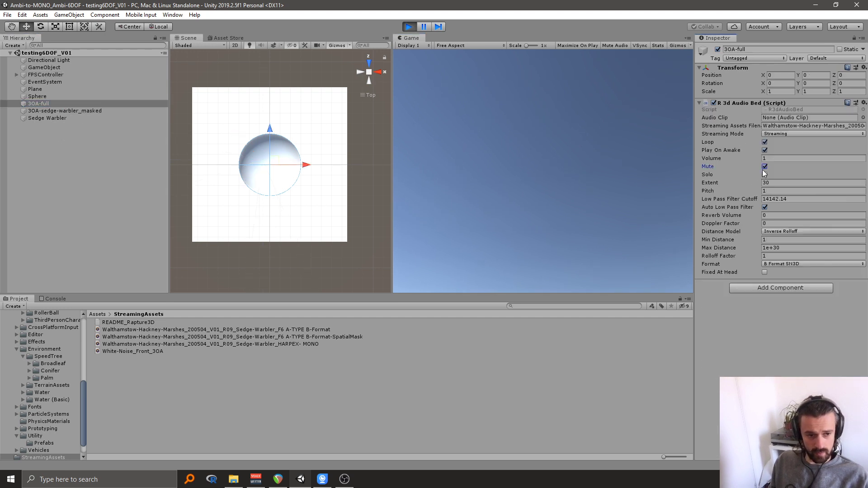
left_click(79, 118)
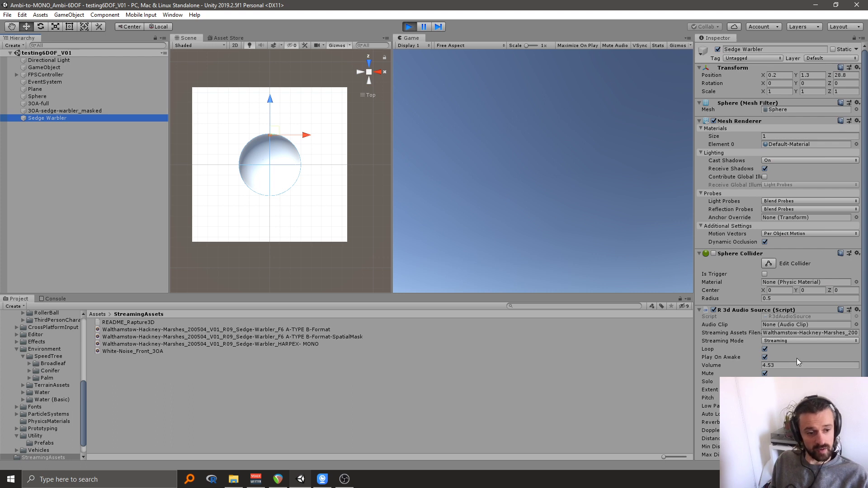
left_click(764, 373)
Step: Walk toward and back away from the Sedge Warbler sphere several times while listening to its mono audio source
left_click(516, 271)
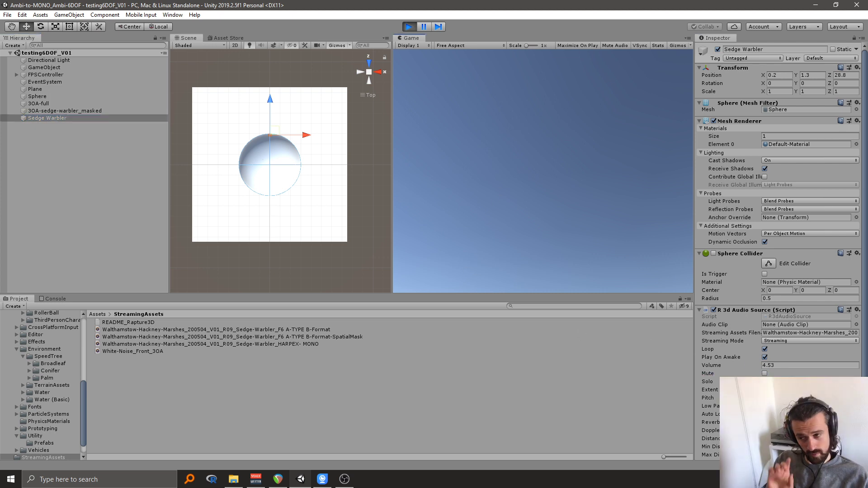
key("w")
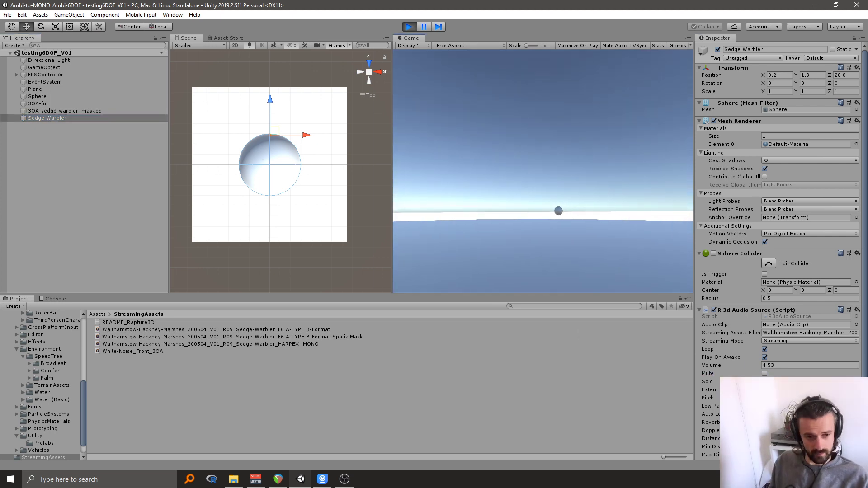
key("w")
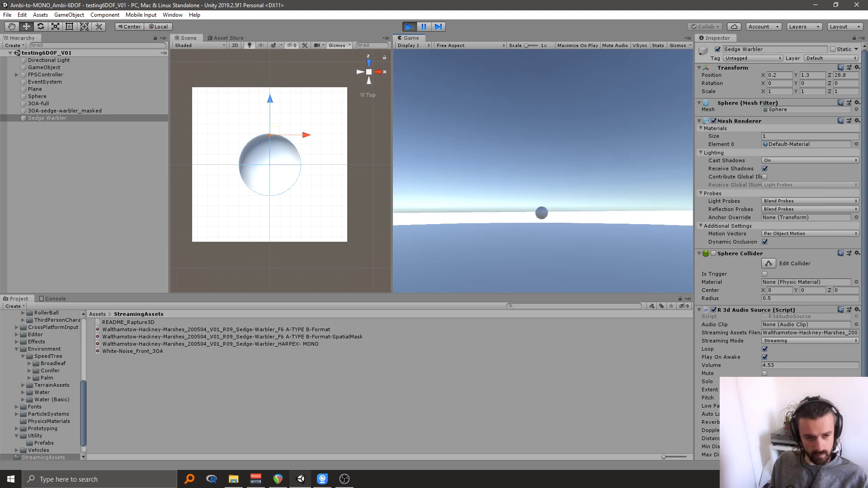
key("w")
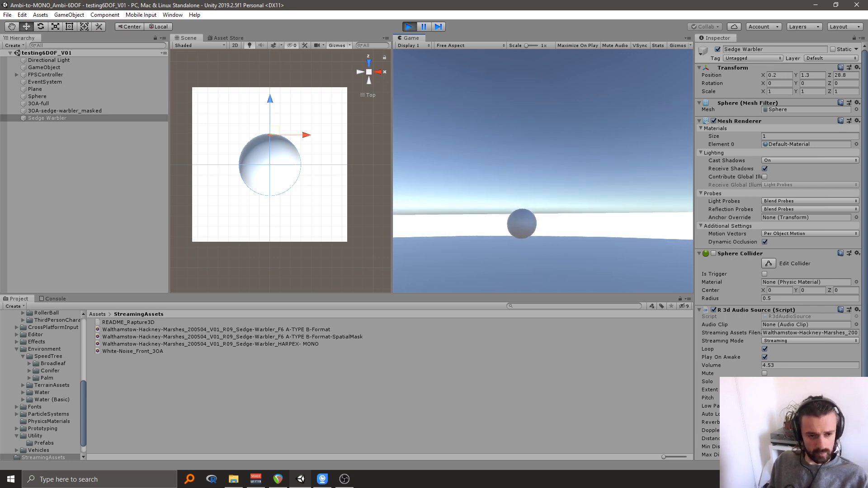
key("w")
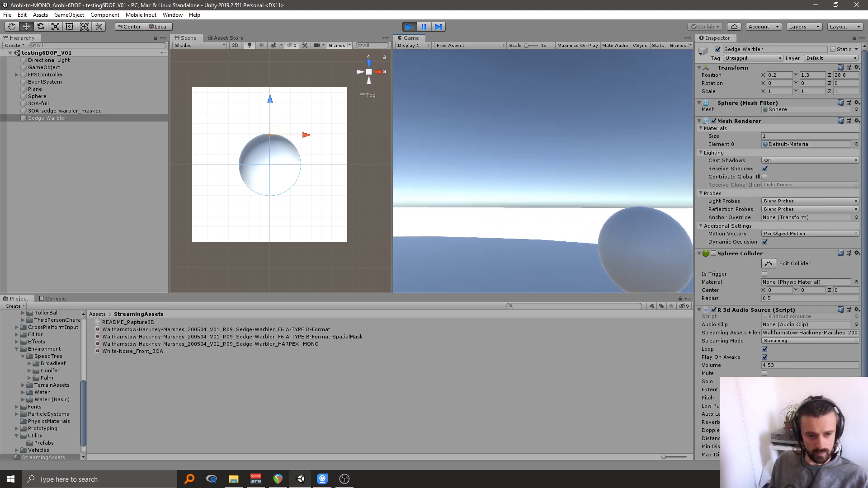
key("s")
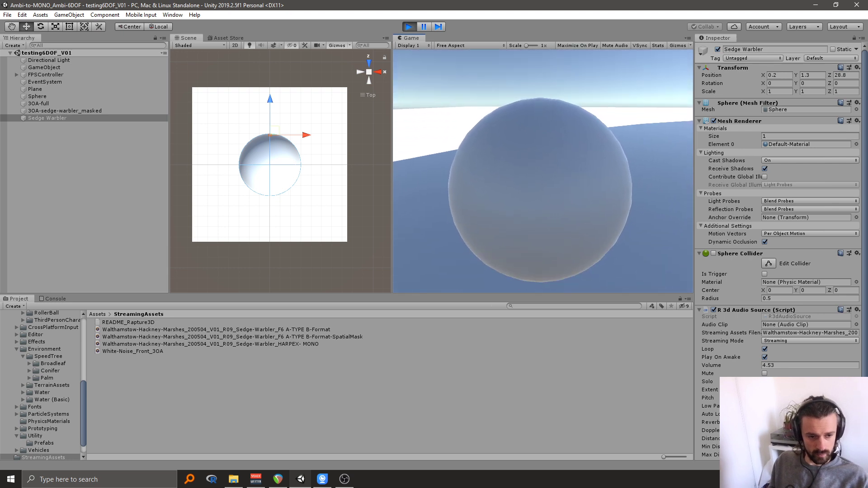
key("s")
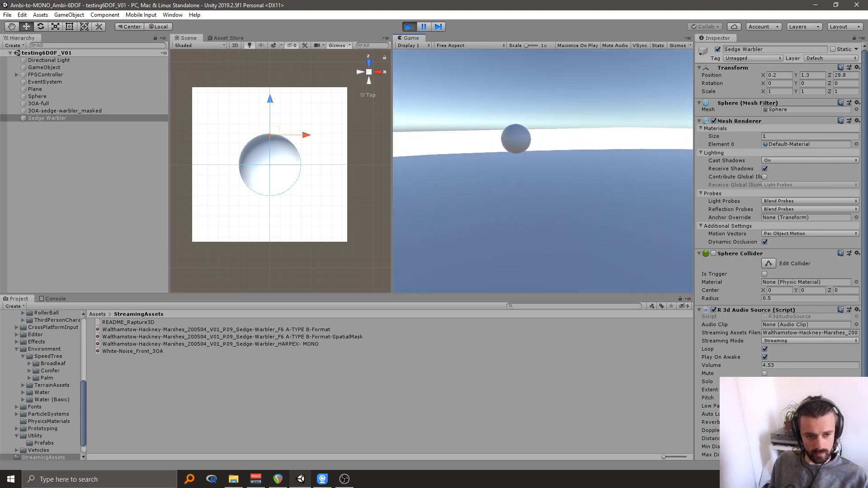
key("w")
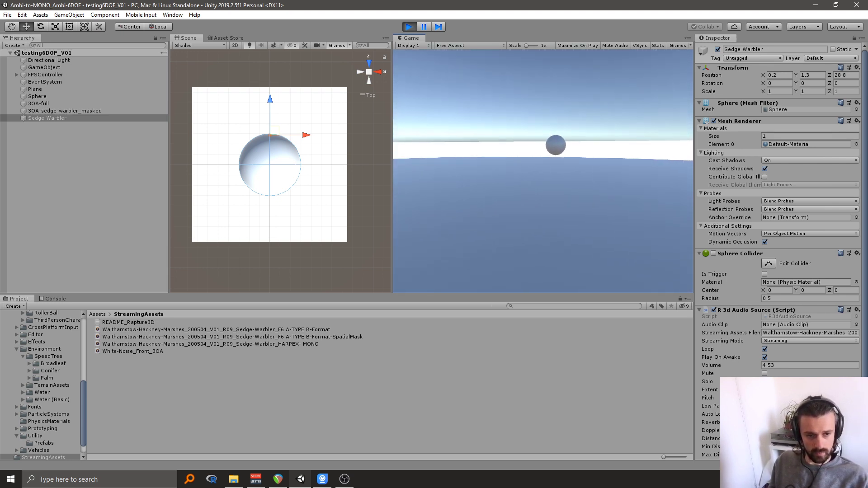
key("w")
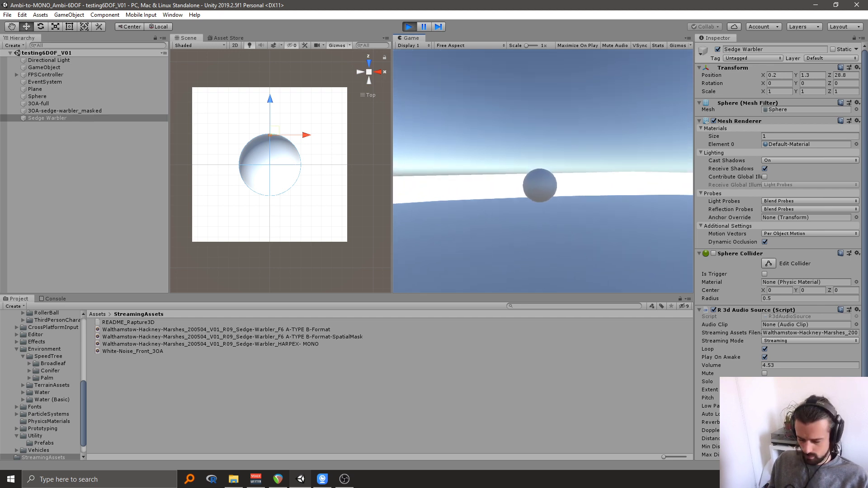
key("w")
key("s")
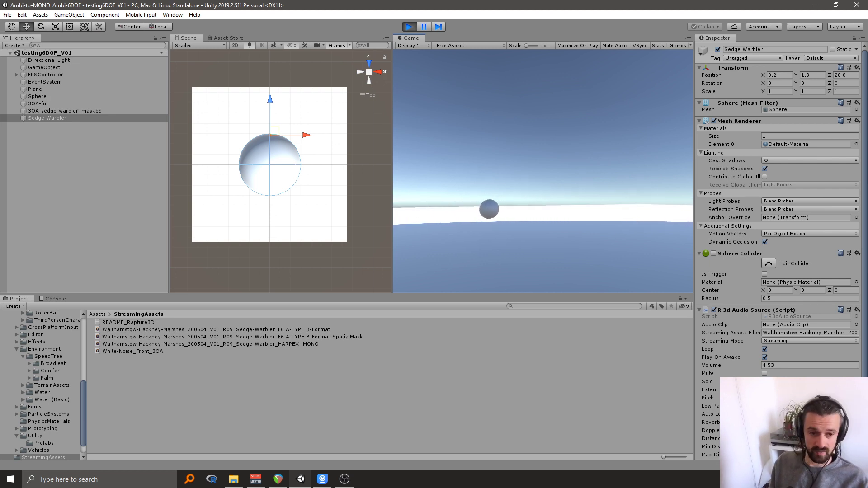
key("w")
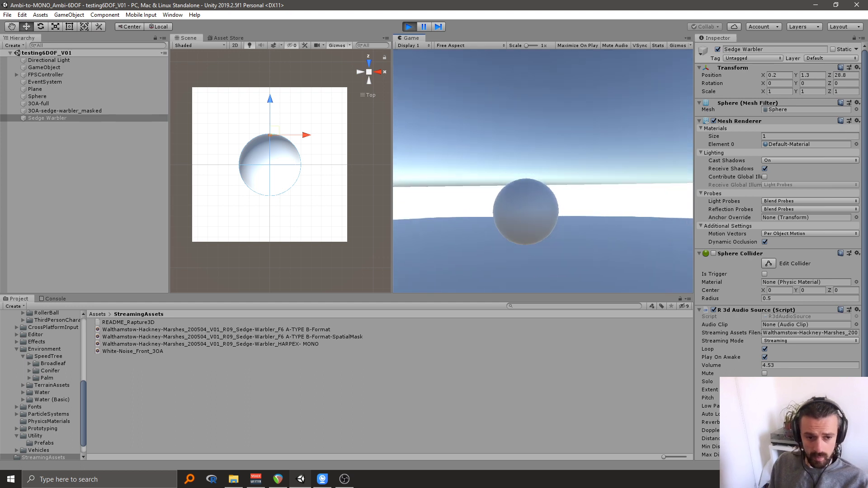
key("s")
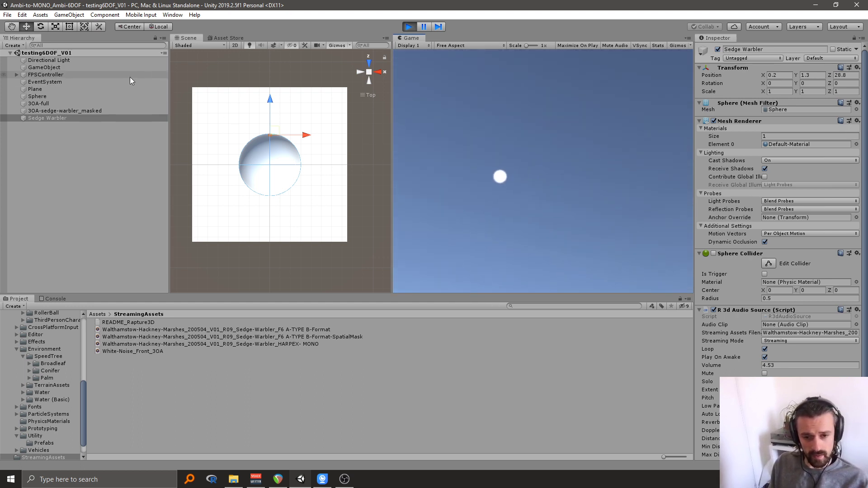
Step: Select FPSController to track its position, and back far away from the Sedge Warbler sphere while listening to the mono source
left_click(130, 77)
left_click(598, 211)
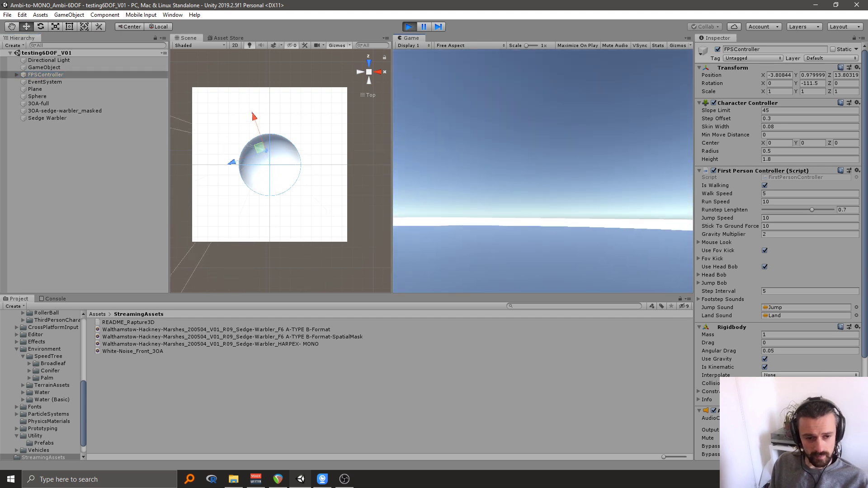
key("s")
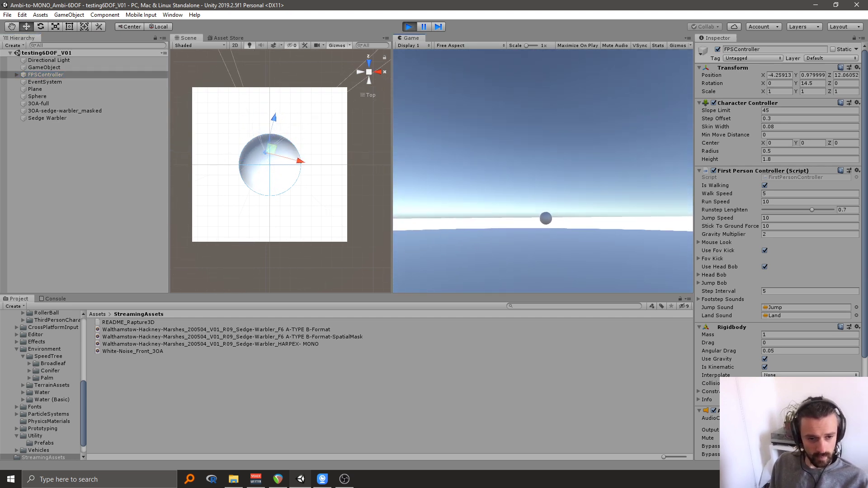
key("s")
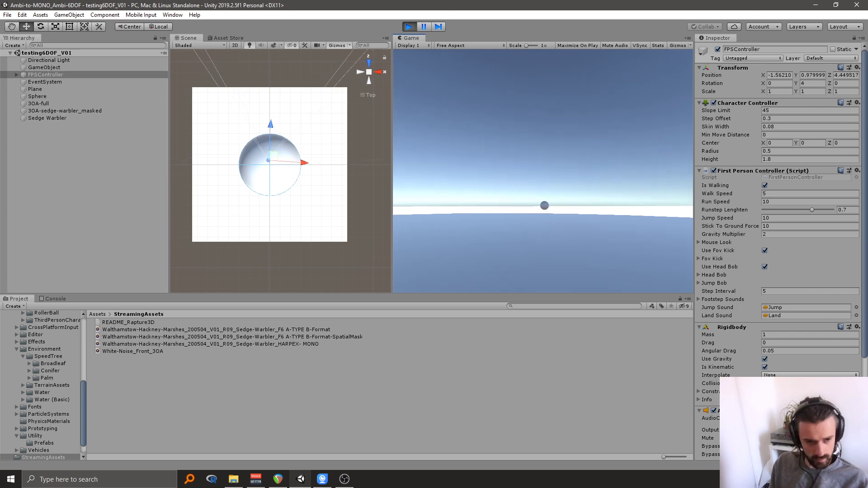
key("s")
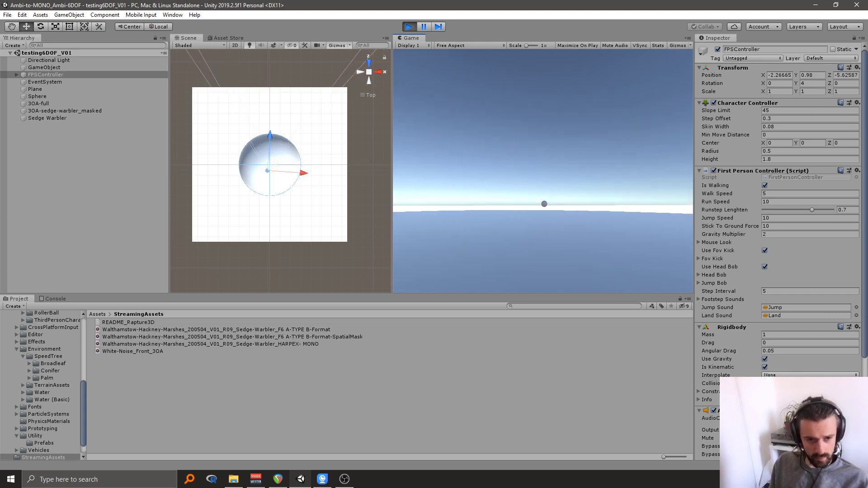
key("s")
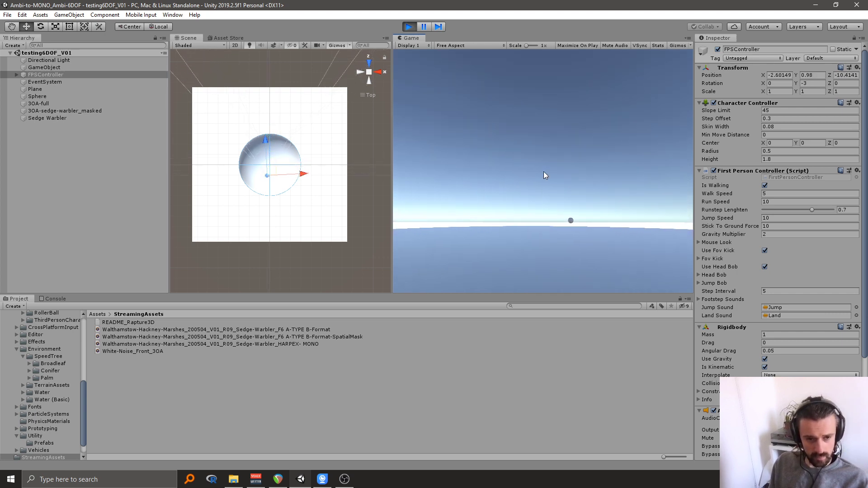
Step: Unmute the 3OA-sedge-warbler_masked audio bed and look around the running scene while listening to it with the mono source
left_click(90, 110)
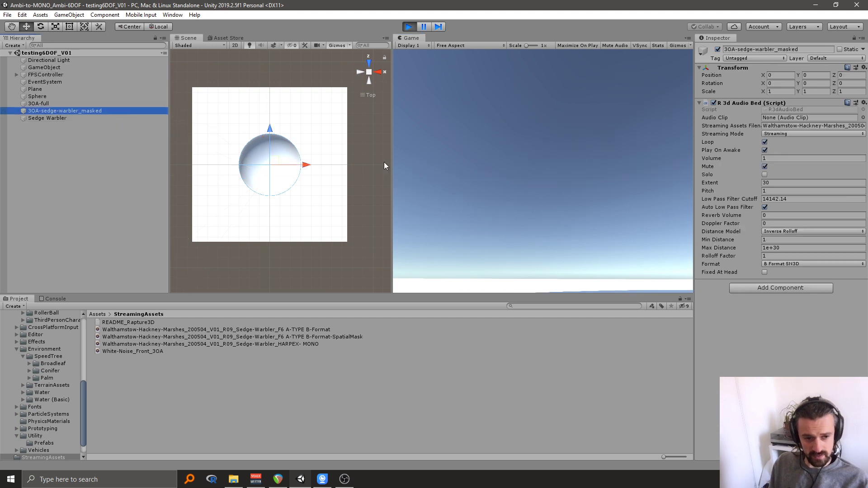
left_click(765, 167)
left_click(463, 197)
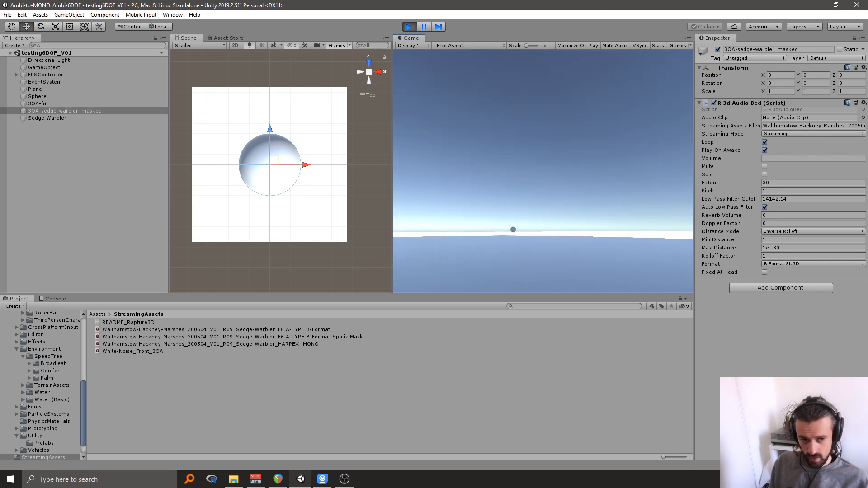
key("Escape")
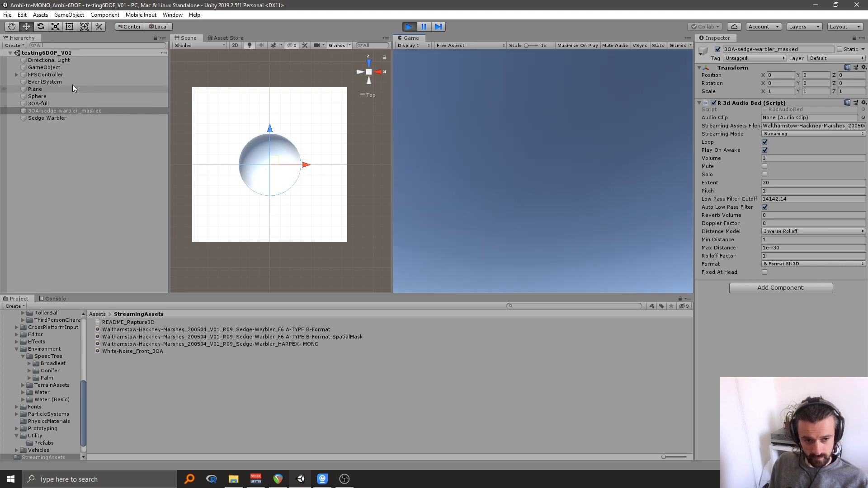
Step: Track FPSController's position while walking up to the Sedge Warbler sphere, listening to the masked bed and mono source together
left_click(74, 76)
left_click(494, 199)
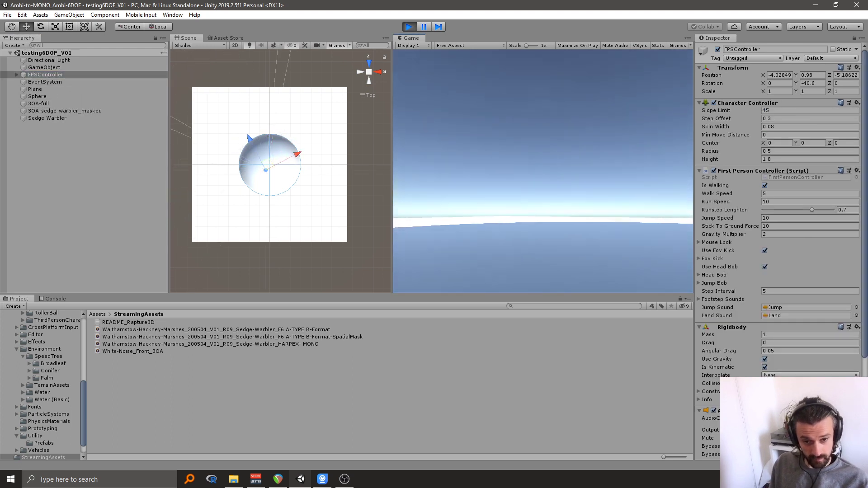
key("w")
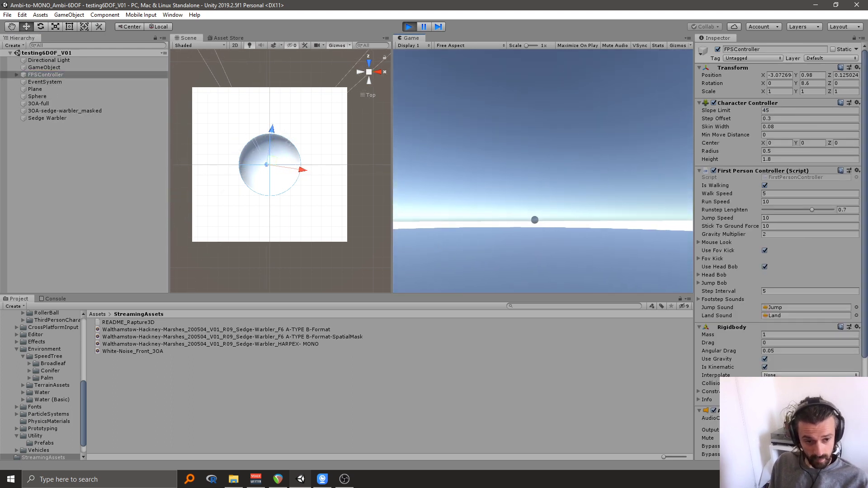
key("w")
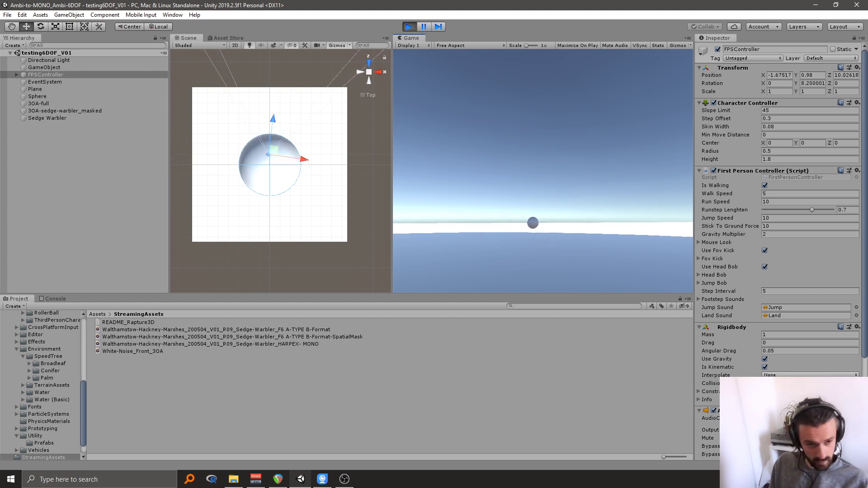
key("w")
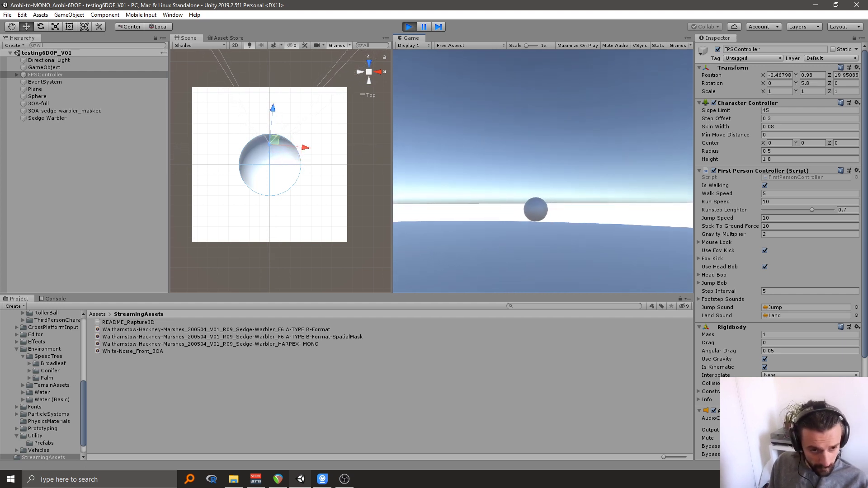
key("w")
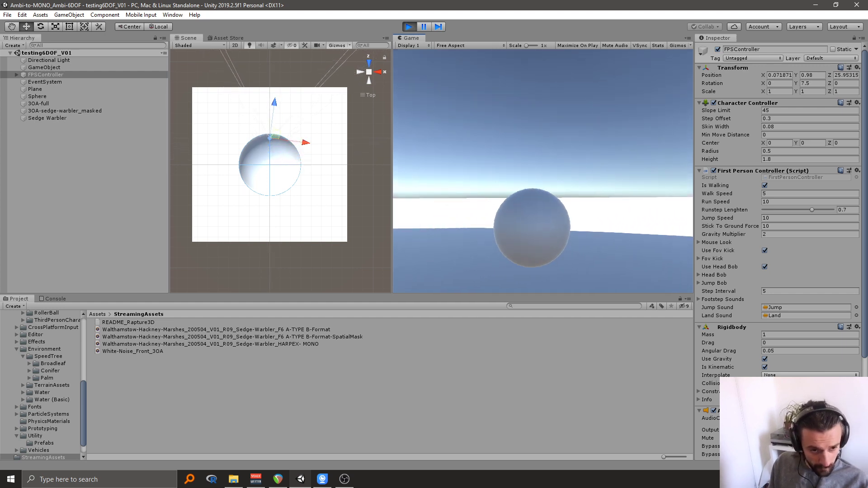
key("w")
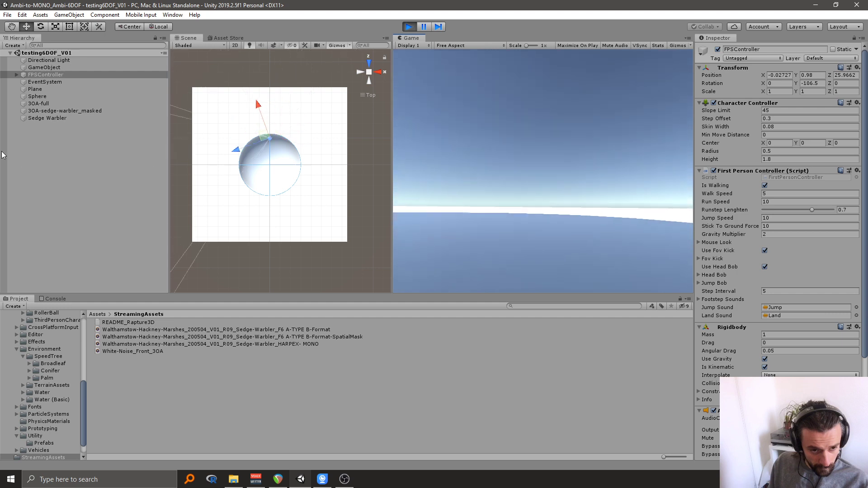
Step: Raise the Sedge Warbler audio source's volume to 7.67
left_click(59, 118)
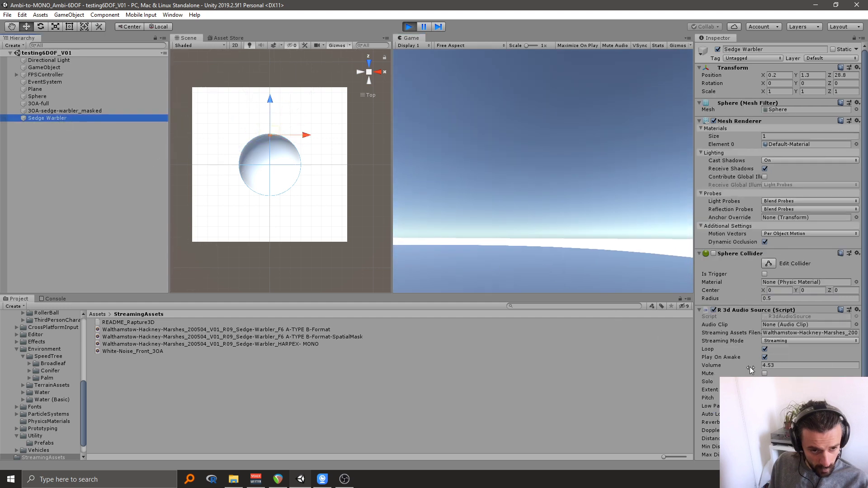
left_click_drag(746, 365, 753, 368)
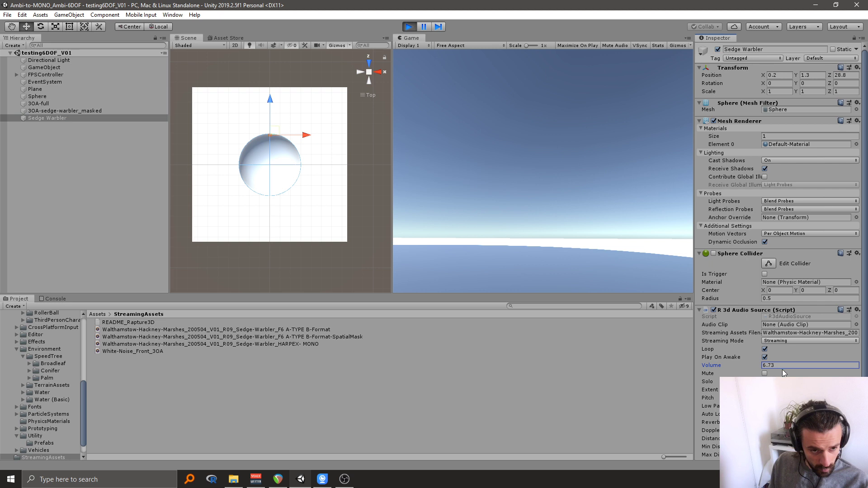
scroll(778, 253, "down", 3)
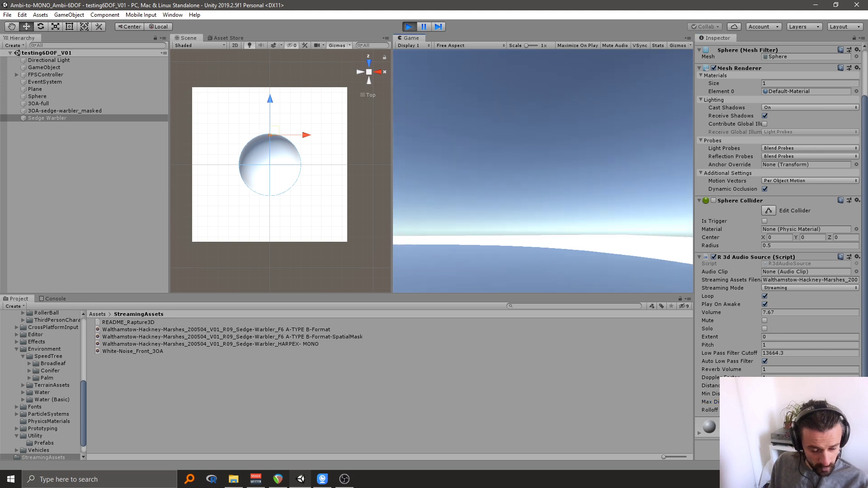
Step: Back away from the Sedge Warbler sphere while listening to the louder mono source against the masked audio bed
key("s")
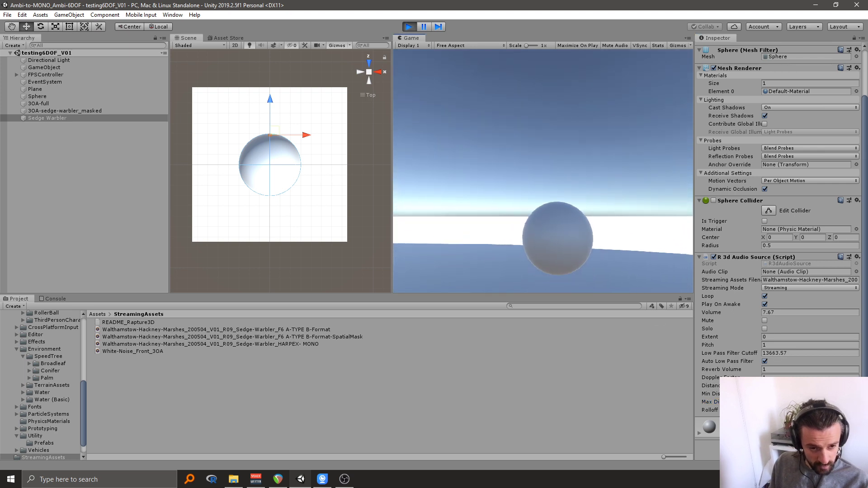
key("s")
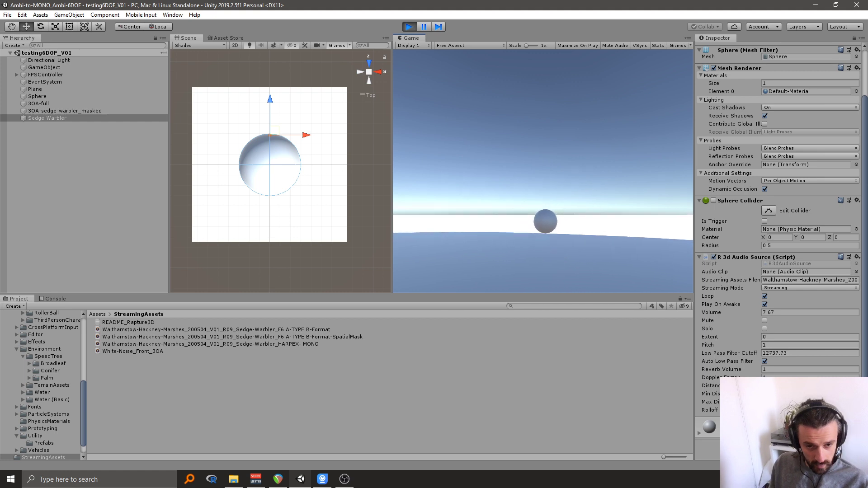
key("s")
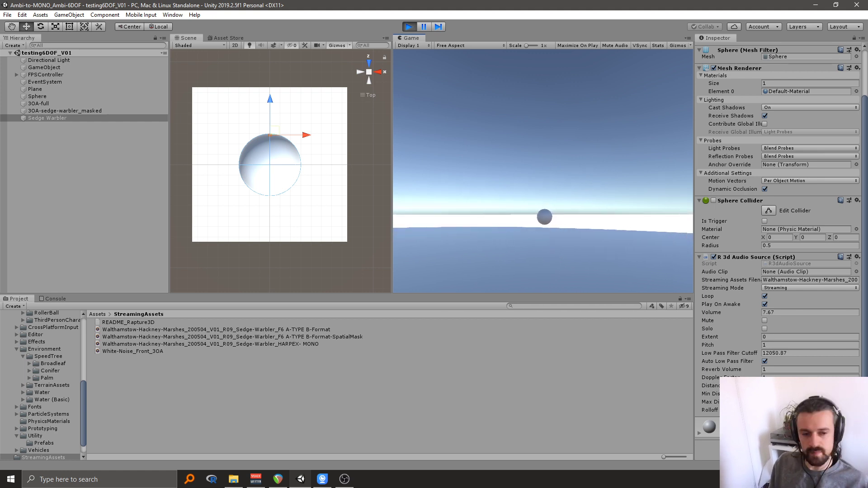
key("s")
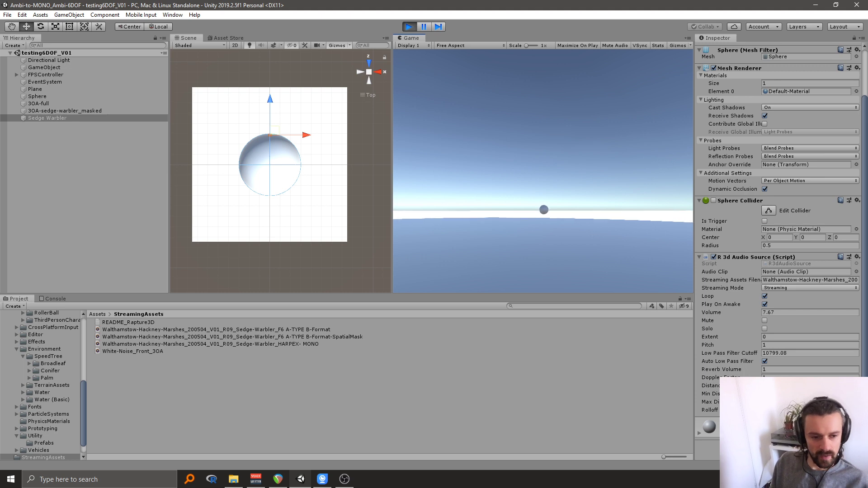
key("s")
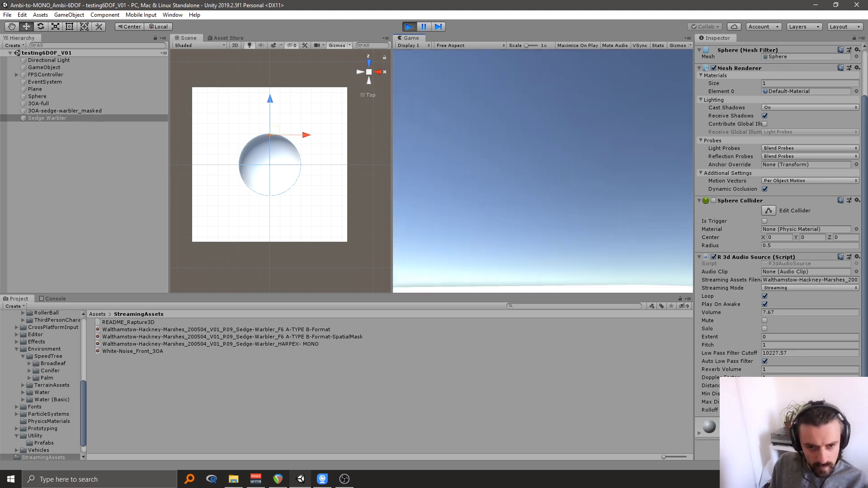
key("Escape")
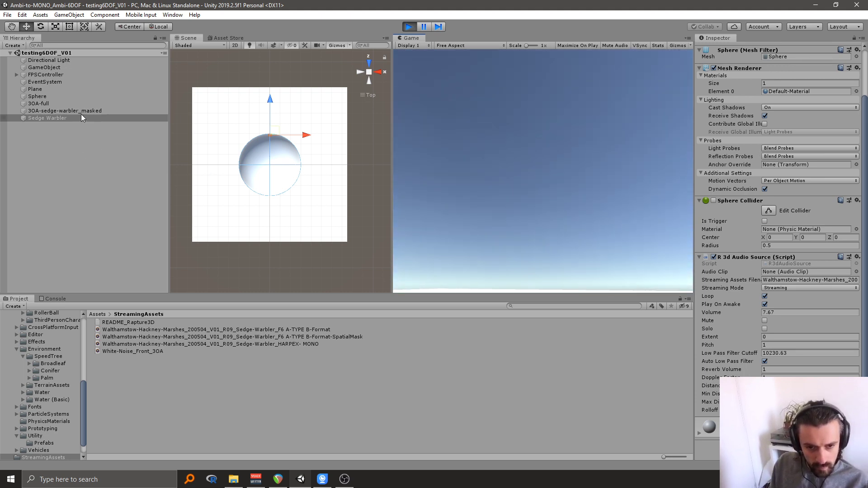
Step: Track FPSController's position while backing farther away from the Sedge Warbler sphere and listening to the audio mix
left_click(64, 74)
left_click(498, 156)
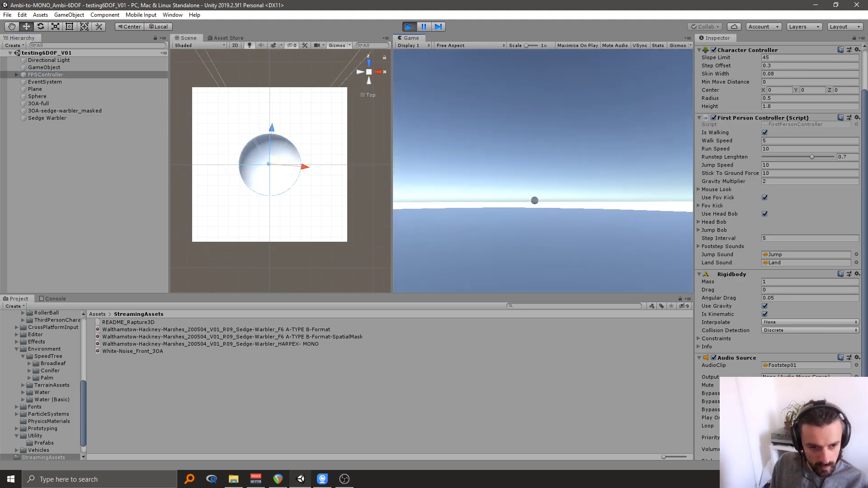
key("s")
key("s")
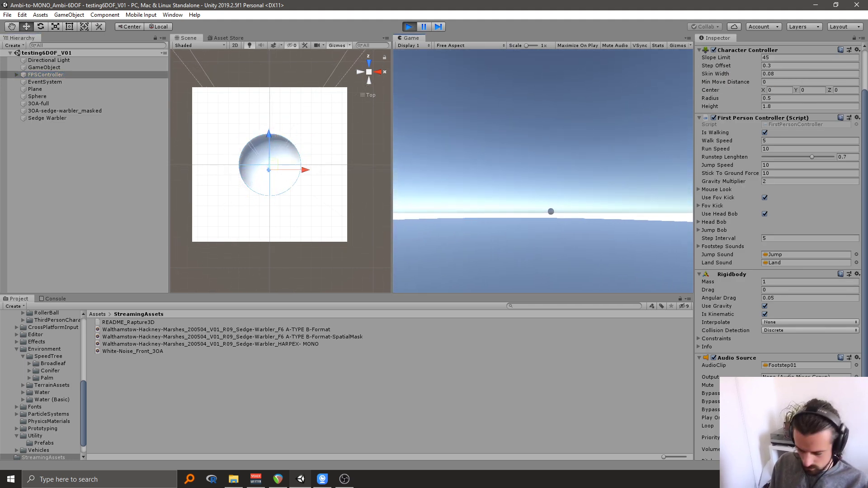
key("s")
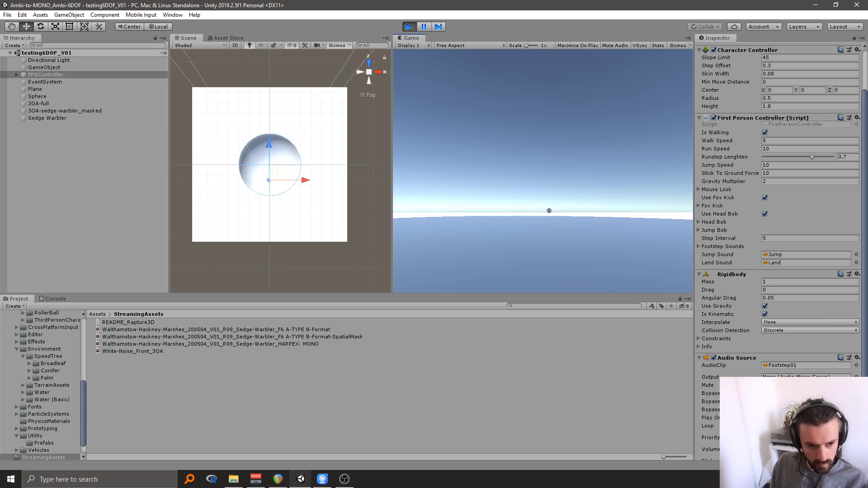
key("s")
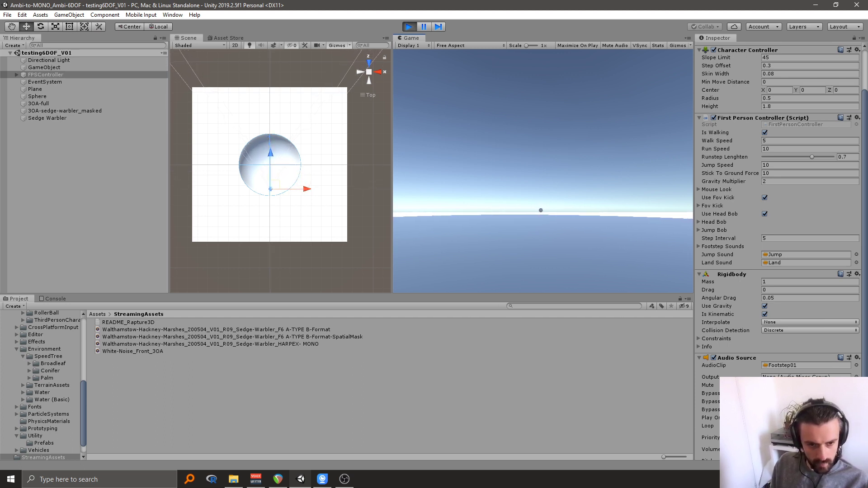
key("Escape")
Step: Set the Sedge Warbler audio source's volume to 4 and return to the running scene to listen
left_click(36, 119)
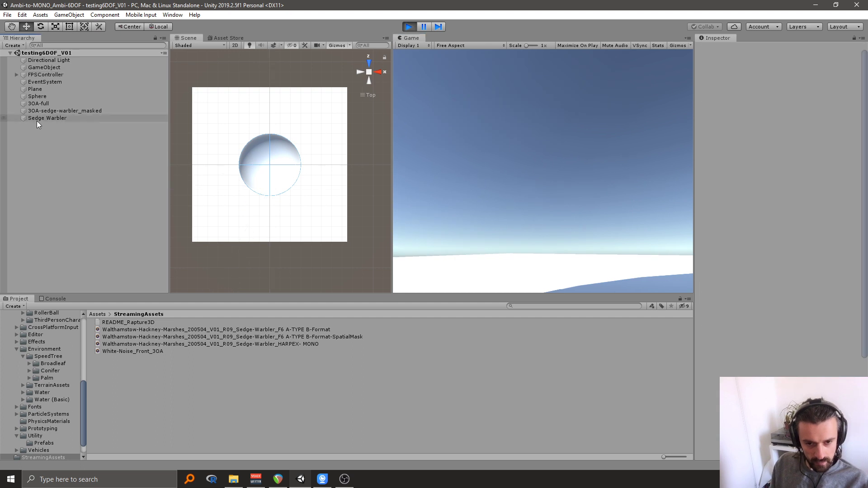
left_click(772, 365)
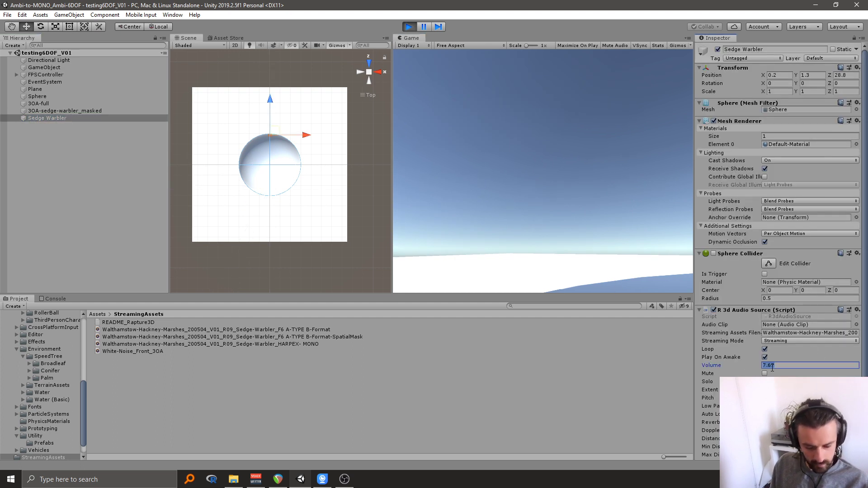
type("4")
key("Return")
scroll(778, 253, "down", 2)
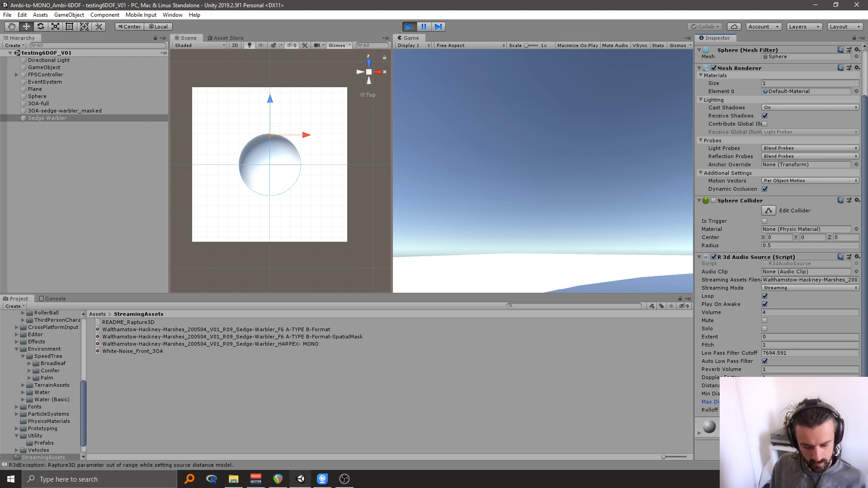
left_click(550, 202)
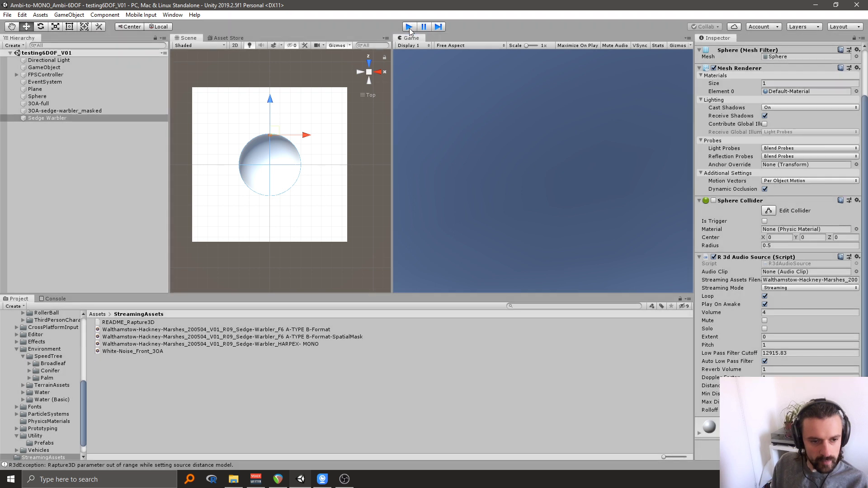
Step: Restart the scene with 3OA-sedge-warbler_masked selected, walking toward the Sedge Warbler sphere and back away from it while listening
left_click(408, 27)
left_click(409, 27)
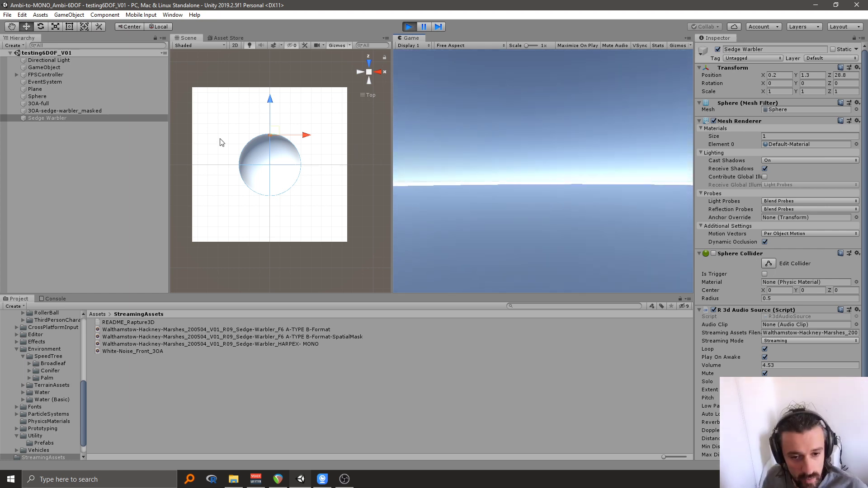
left_click(129, 110)
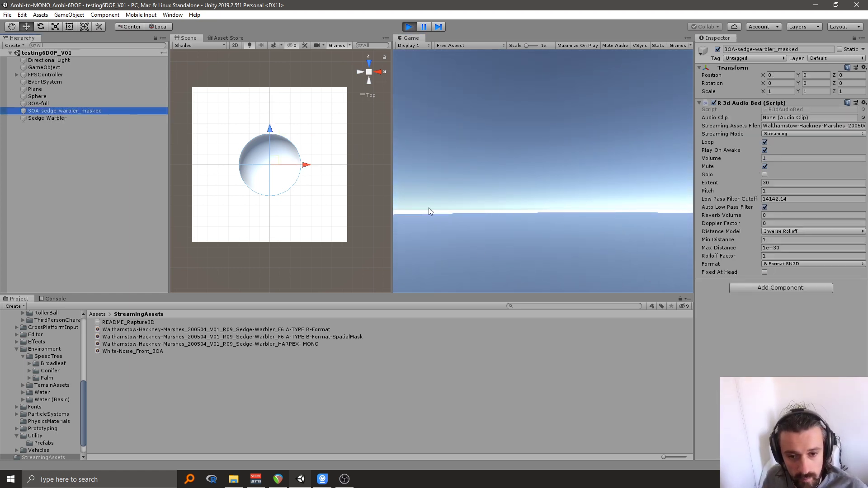
left_click(507, 211)
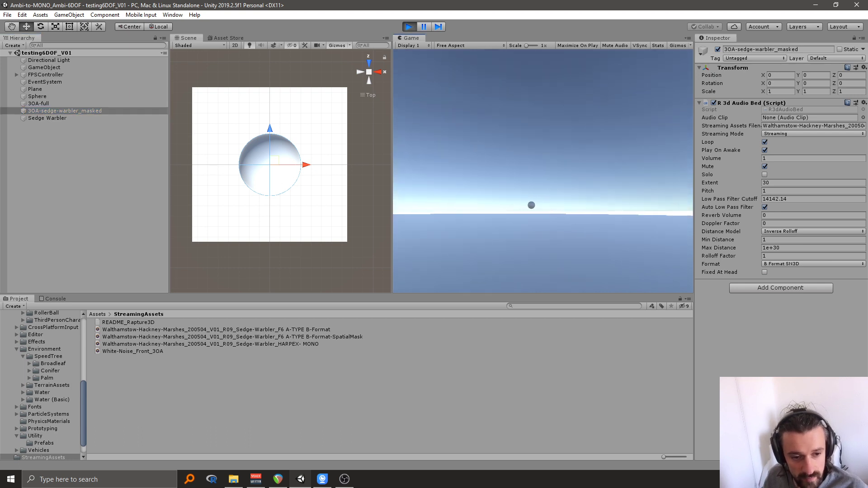
key("w")
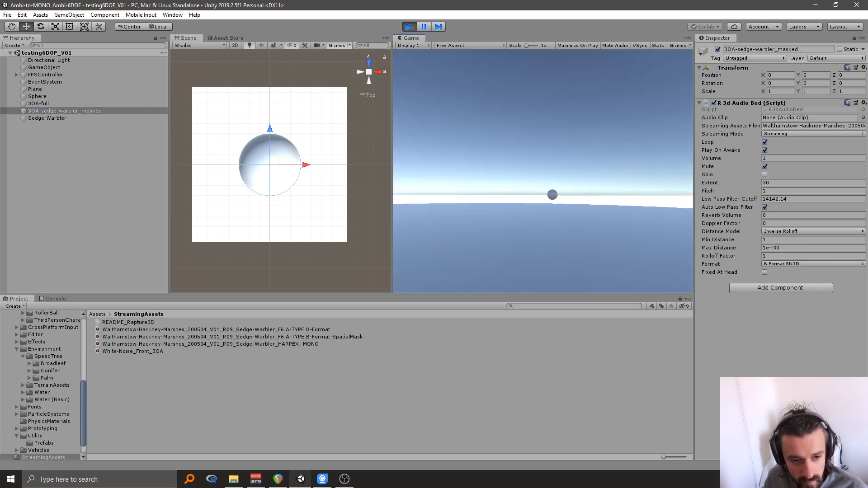
key("w")
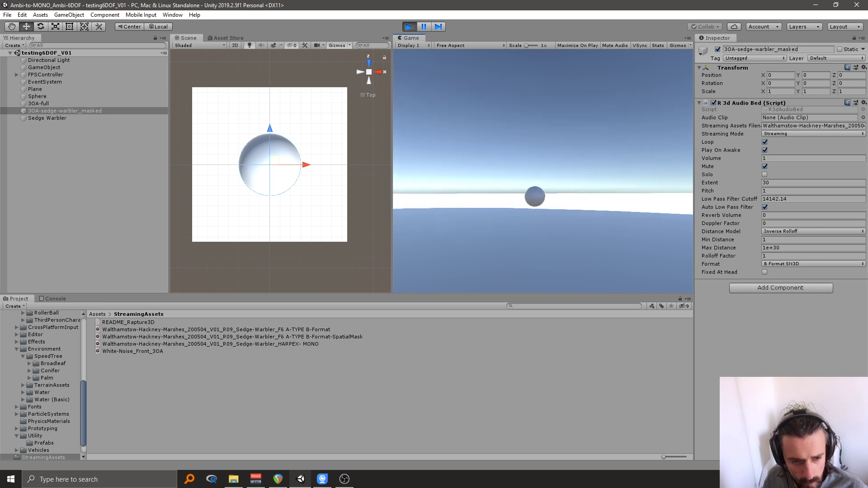
key("s")
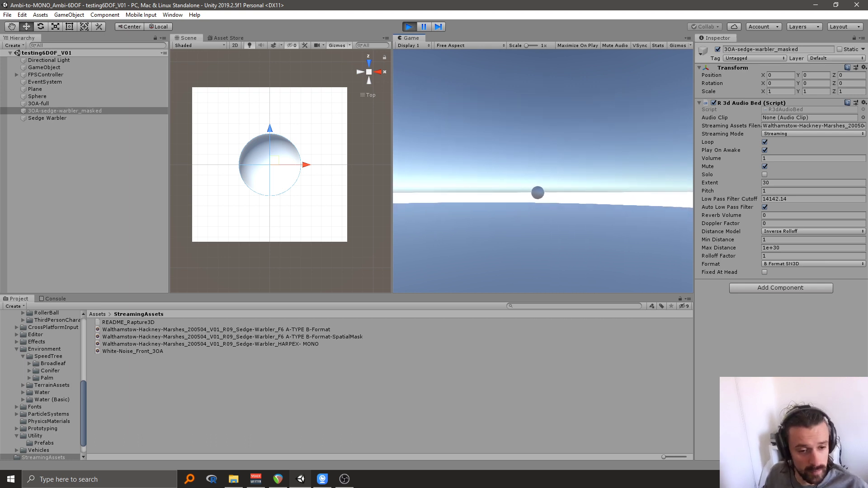
key("s")
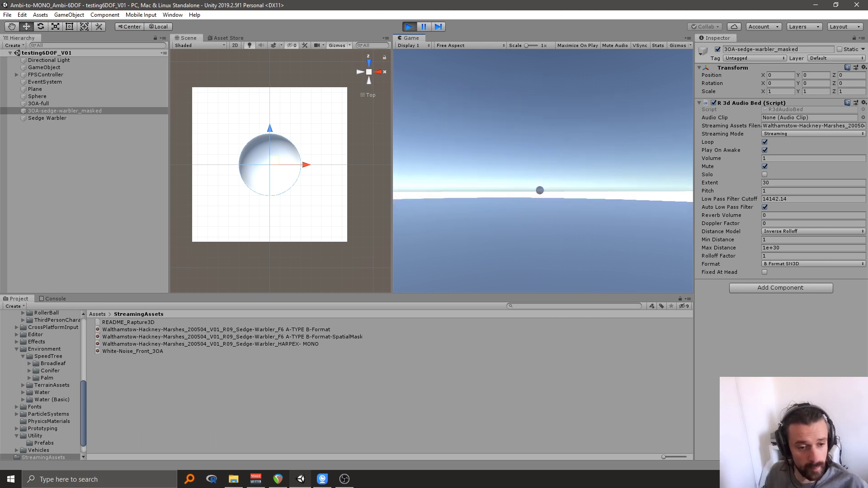
key("s")
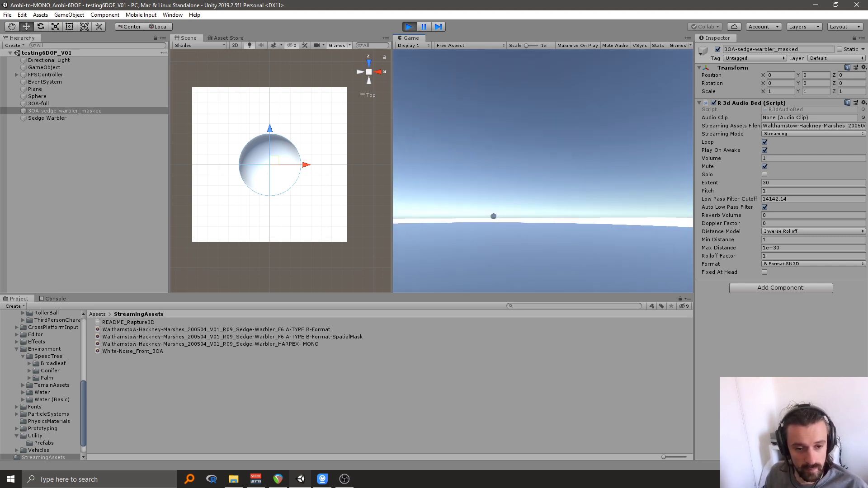
Step: Track FPSController's position while moving away from the Sedge Warbler sphere and partly back, ending with the scene stopped
left_click(96, 76)
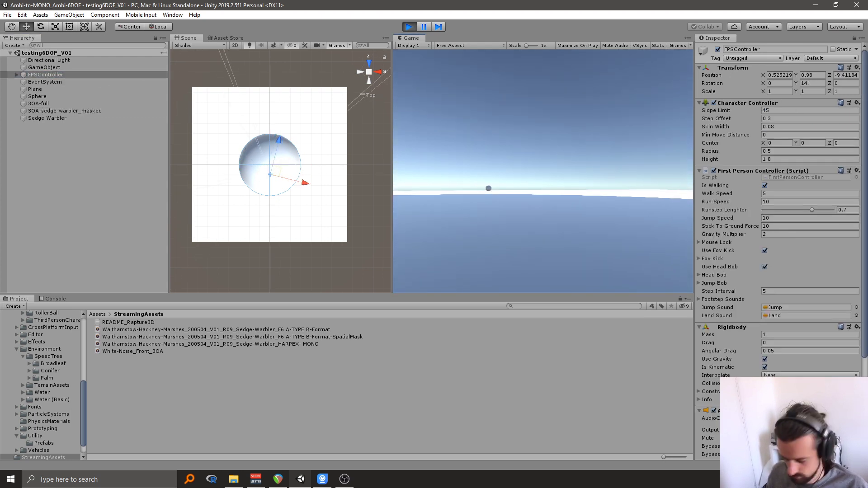
key("s")
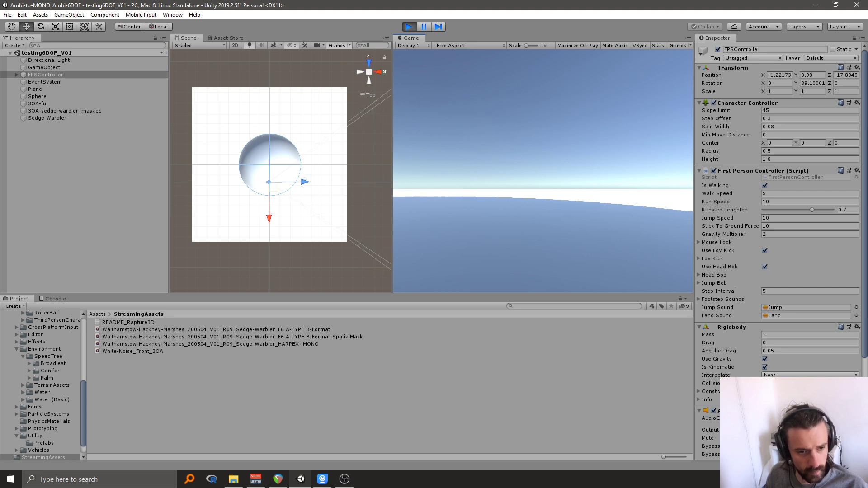
key("s")
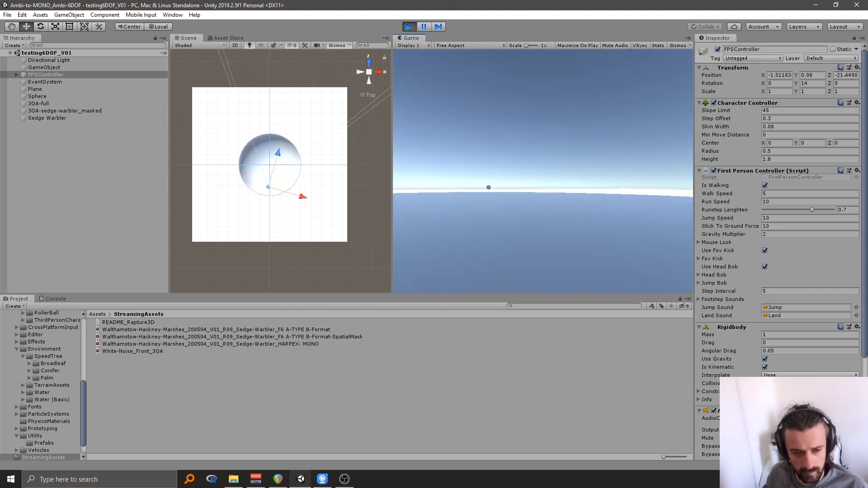
key("w")
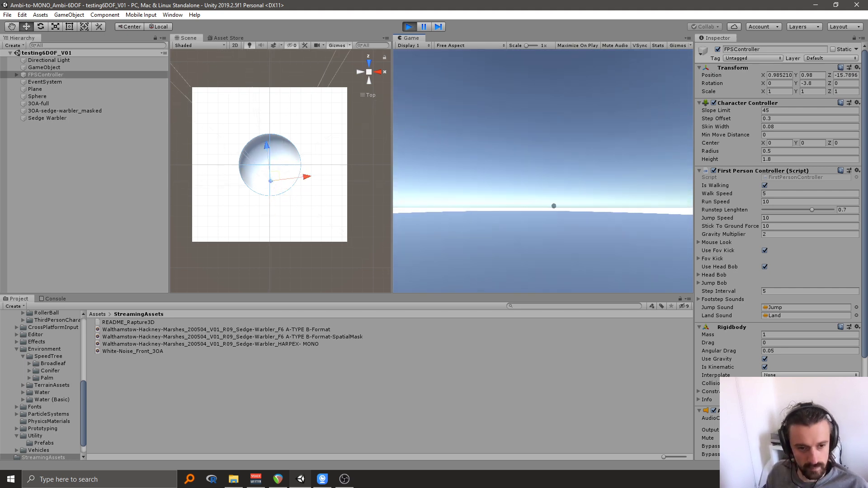
key("w")
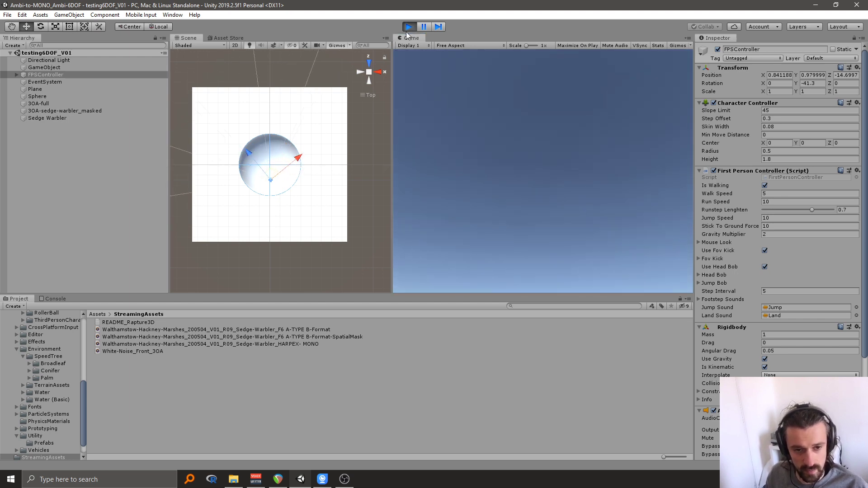
left_click(408, 27)
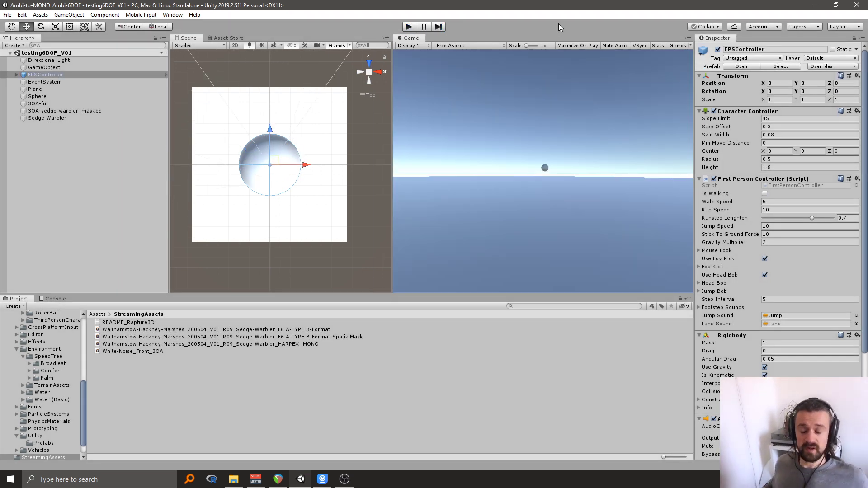